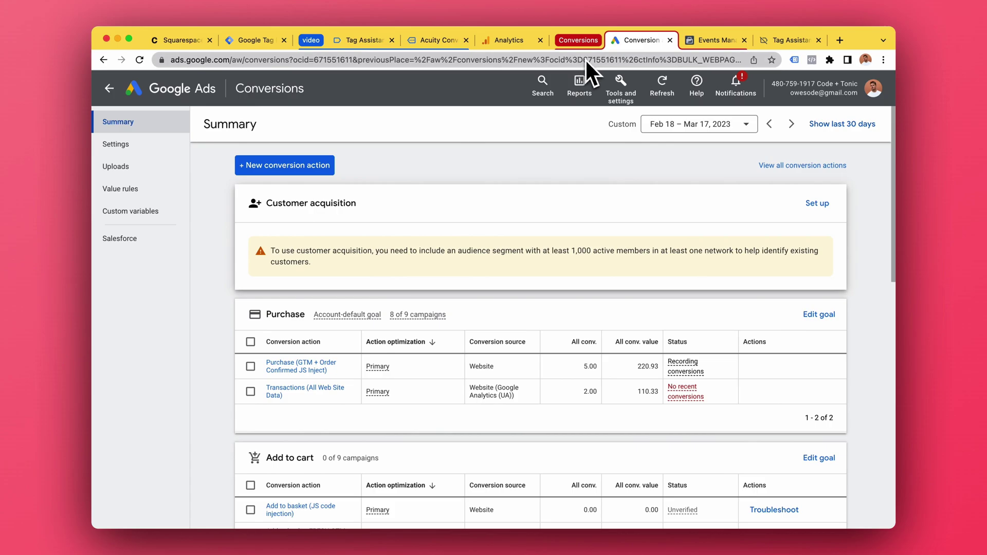
Review GA4 DebugView and the Acuity HTML tracking code, then return to the Tag Manager tag list.
{"action": "left_click", "coordinate": [507, 40]}
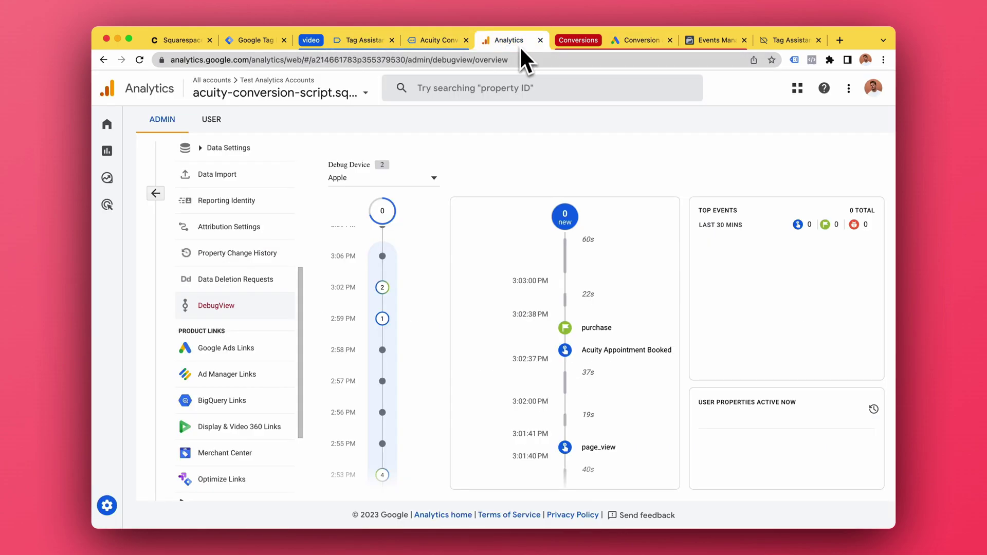
{"action": "scroll", "coordinate": [566, 304], "scroll_direction": "down", "scroll_amount": 1}
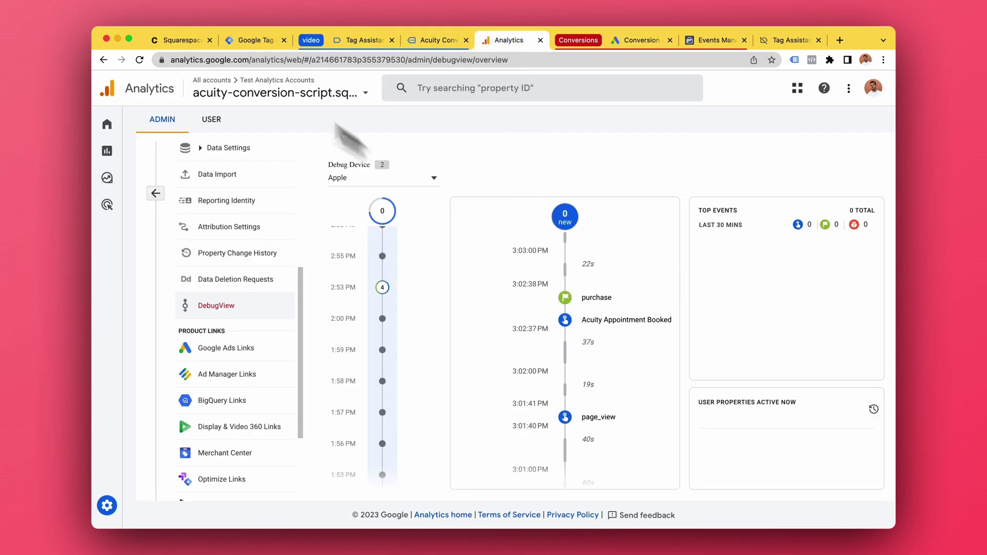
{"action": "left_click", "coordinate": [167, 42]}
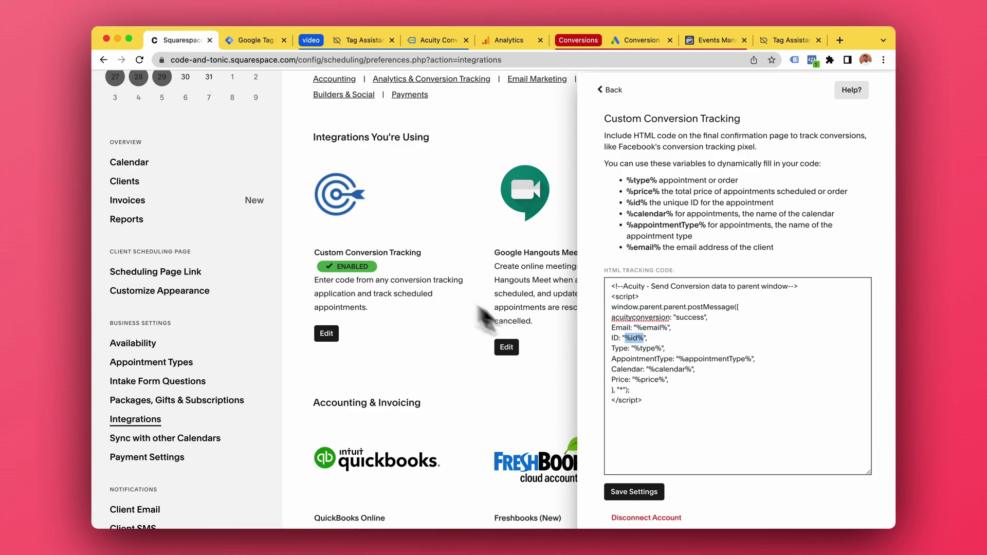
{"action": "left_click_drag", "start_coordinate": [703, 414], "coordinate": [611, 286]}
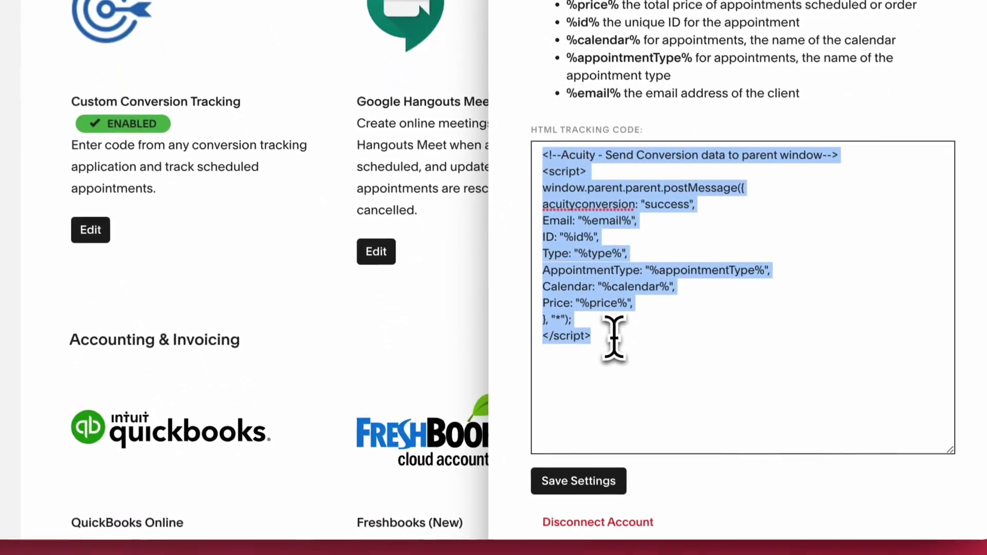
{"action": "left_click", "coordinate": [660, 455]}
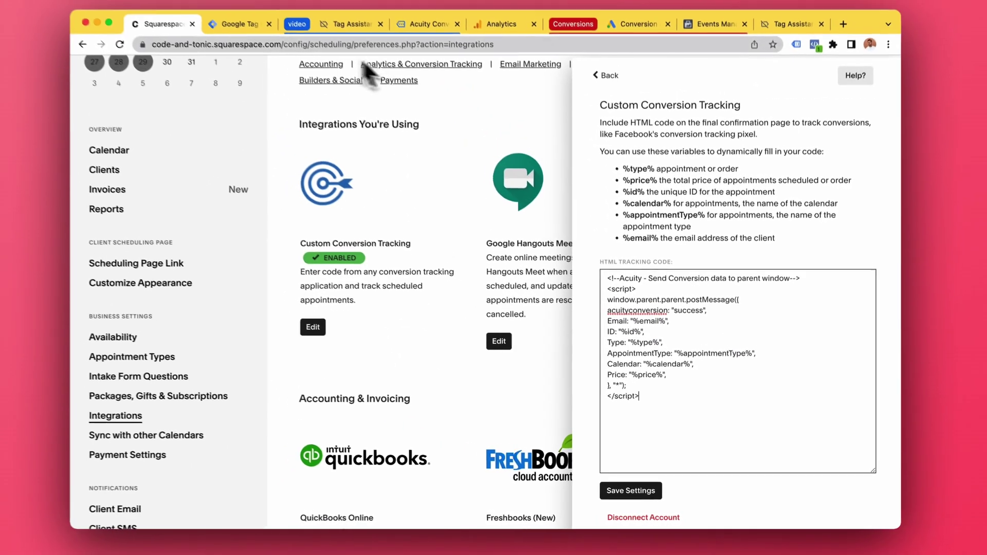
{"action": "left_click", "coordinate": [257, 40]}
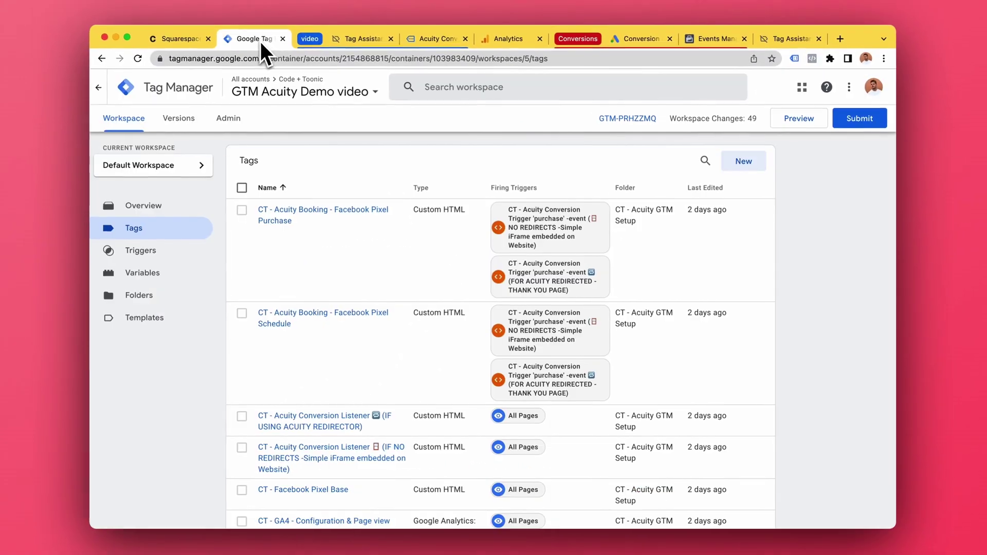
{"action": "scroll", "coordinate": [338, 205], "scroll_direction": "down", "scroll_amount": 3}
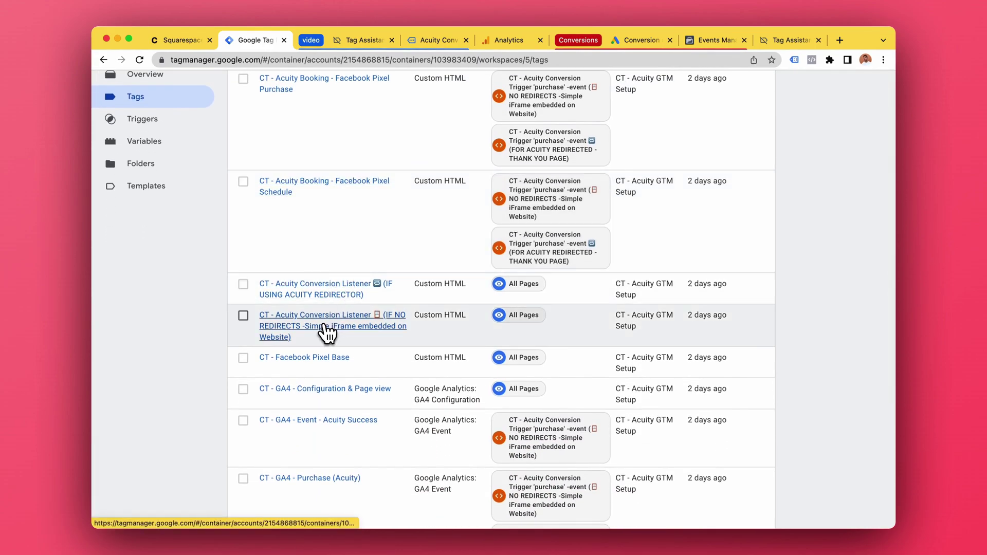
{"action": "left_click", "coordinate": [324, 324]}
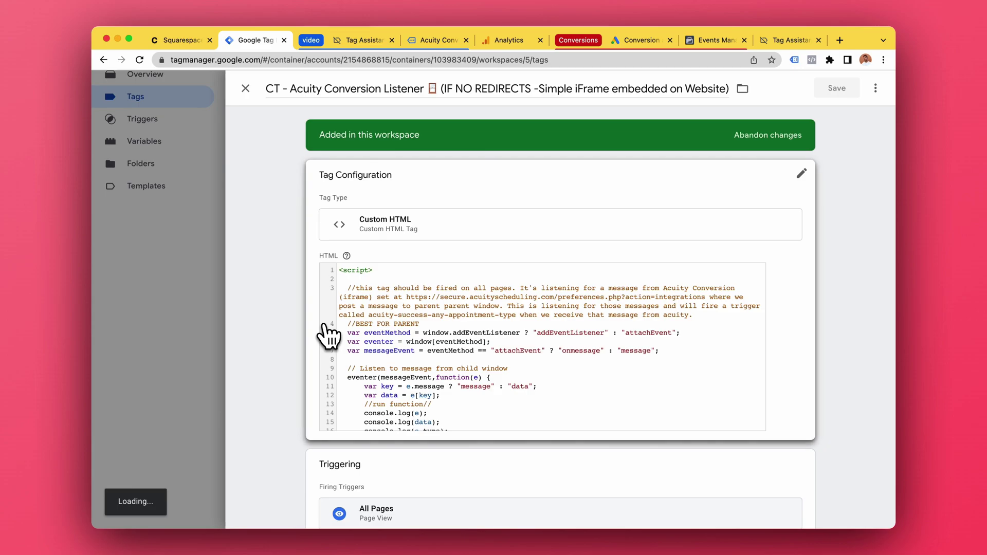
{"action": "scroll", "coordinate": [501, 321], "scroll_direction": "down", "scroll_amount": 1}
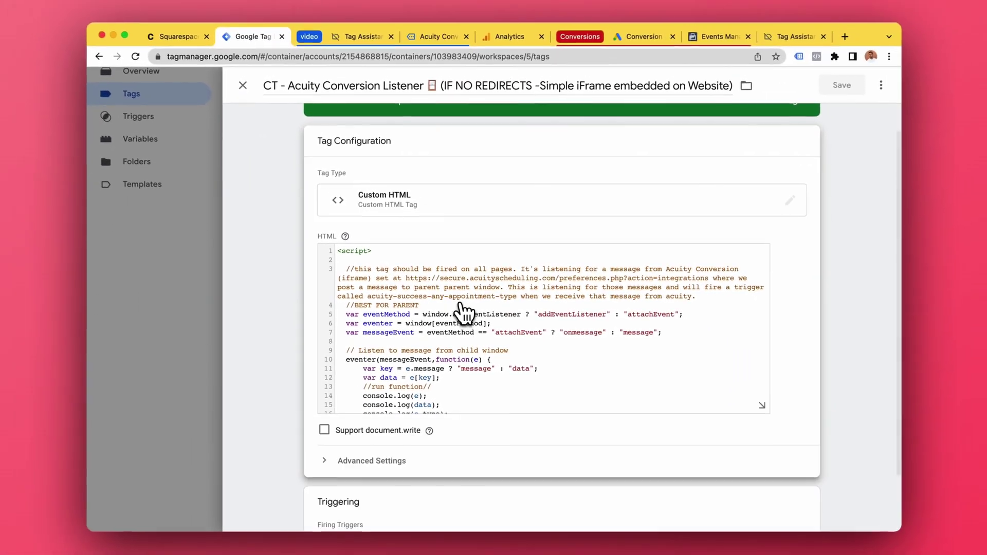
{"action": "scroll", "coordinate": [456, 307], "scroll_direction": "up", "scroll_amount": 1}
{"action": "scroll", "coordinate": [457, 304], "scroll_direction": "down", "scroll_amount": 3}
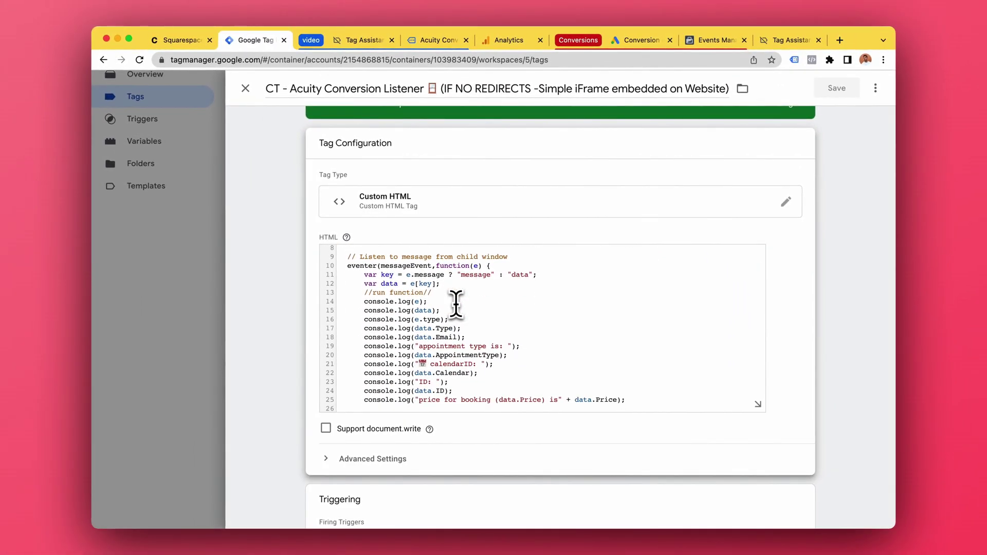
{"action": "scroll", "coordinate": [456, 305], "scroll_direction": "down", "scroll_amount": 10}
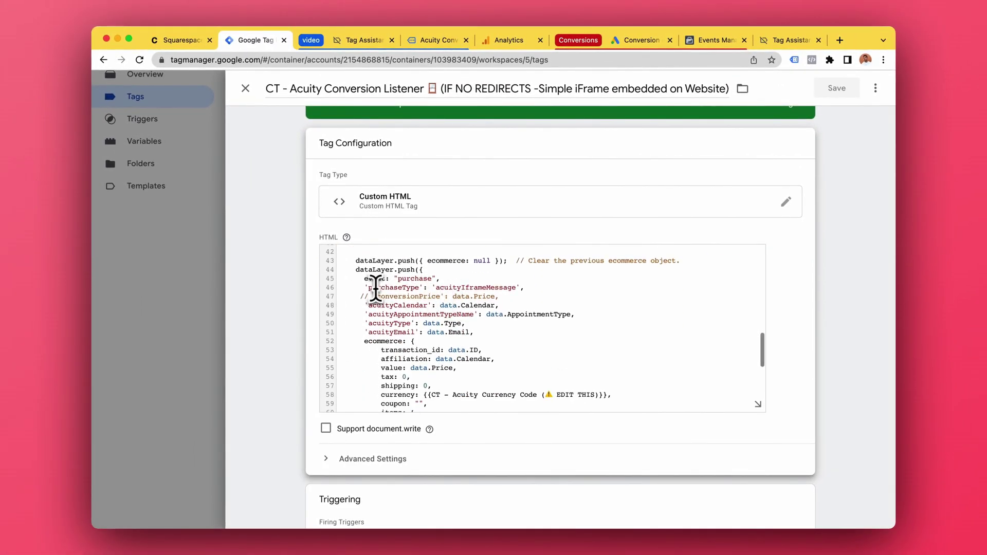
{"action": "scroll", "coordinate": [476, 330], "scroll_direction": "down", "scroll_amount": 1}
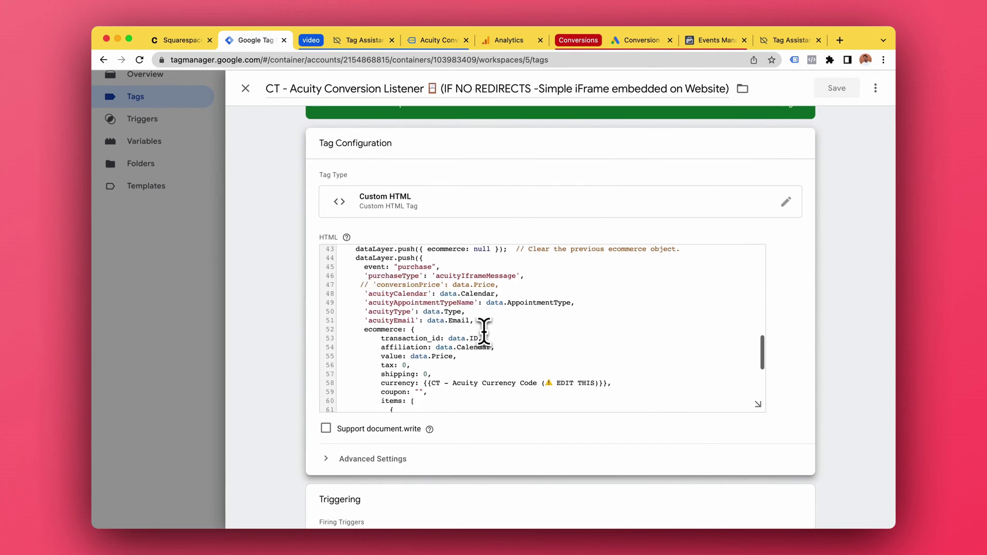
{"action": "scroll", "coordinate": [457, 311], "scroll_direction": "up", "scroll_amount": 1}
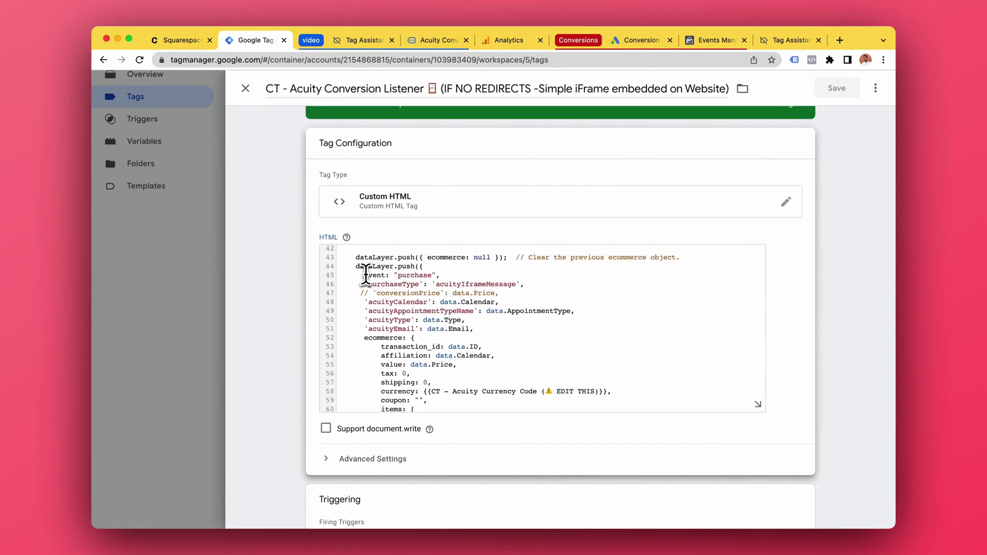
{"action": "left_click", "coordinate": [246, 88]}
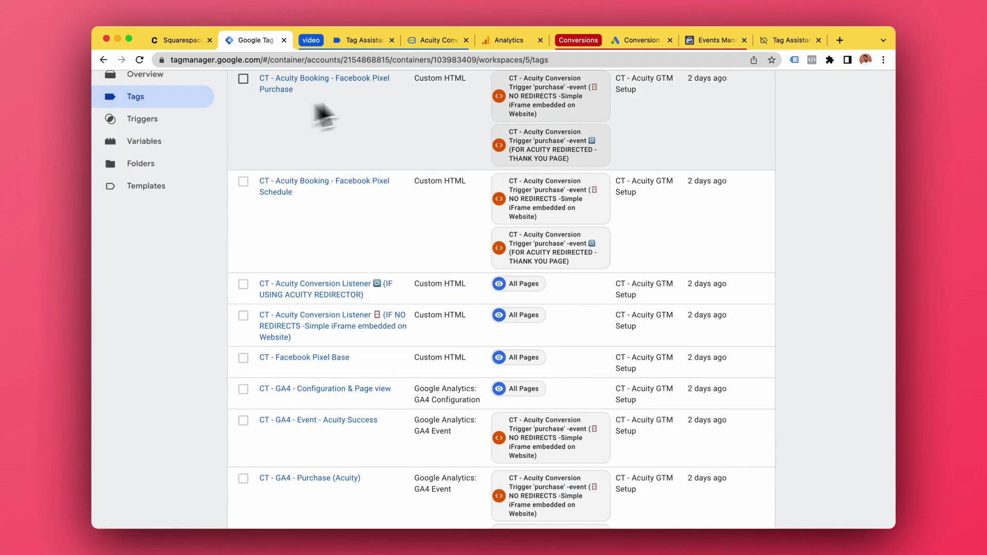
Start a Website conversion action for acuity-conversion-script.squarespace.com and choose to add it manually.
{"action": "left_click", "coordinate": [660, 41]}
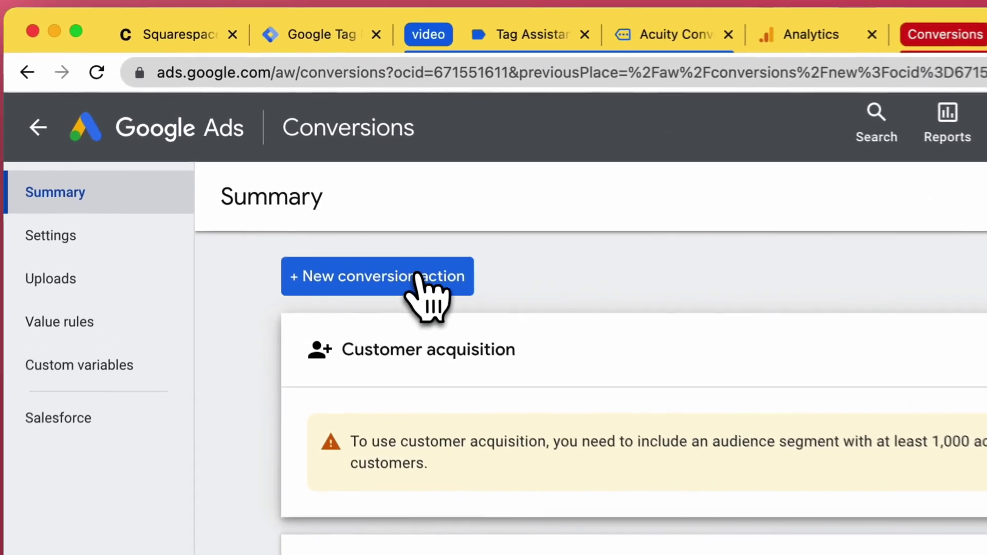
{"action": "left_click", "coordinate": [305, 165]}
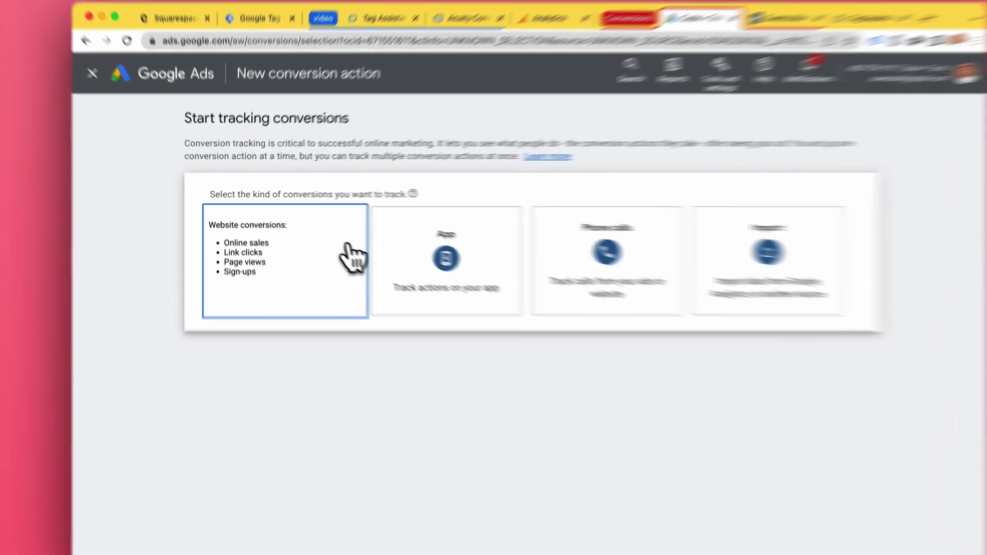
{"action": "left_click", "coordinate": [350, 252]}
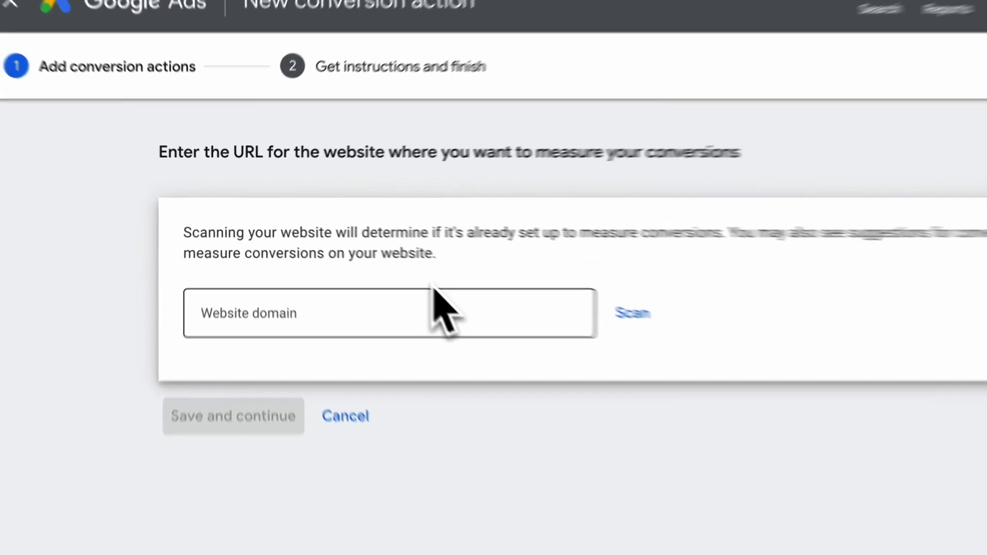
{"action": "left_click", "coordinate": [356, 268]}
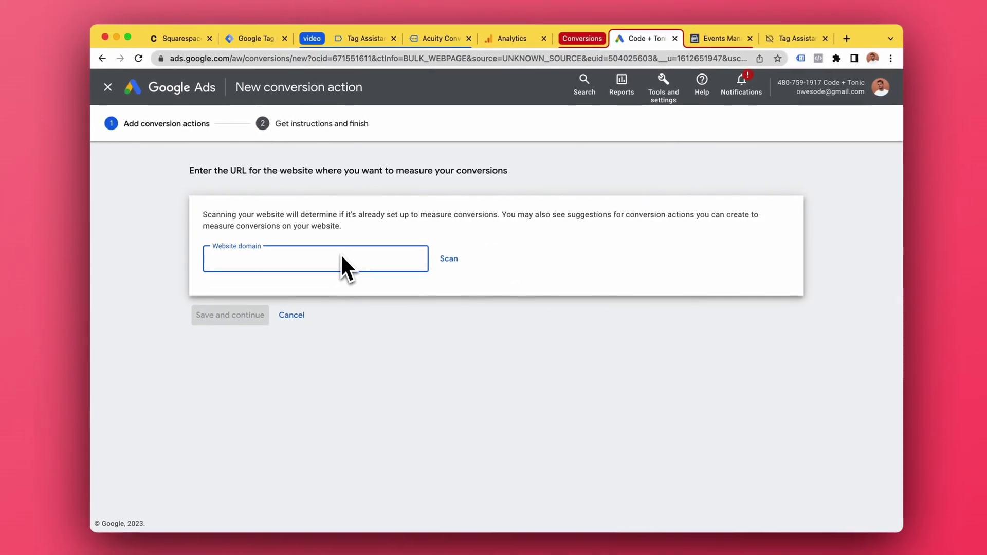
{"action": "key", "text": "shift+super+v"}
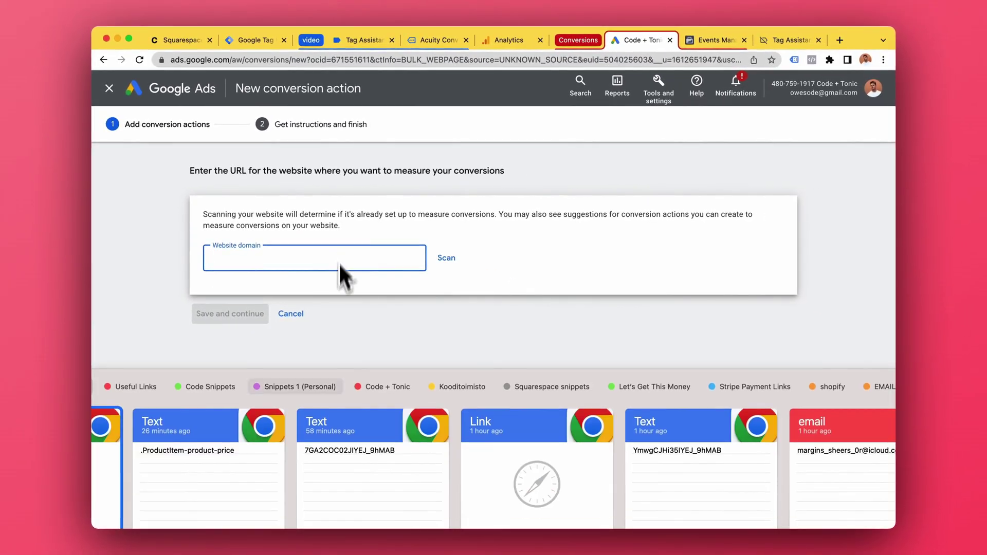
{"action": "double_click", "coordinate": [549, 491]}
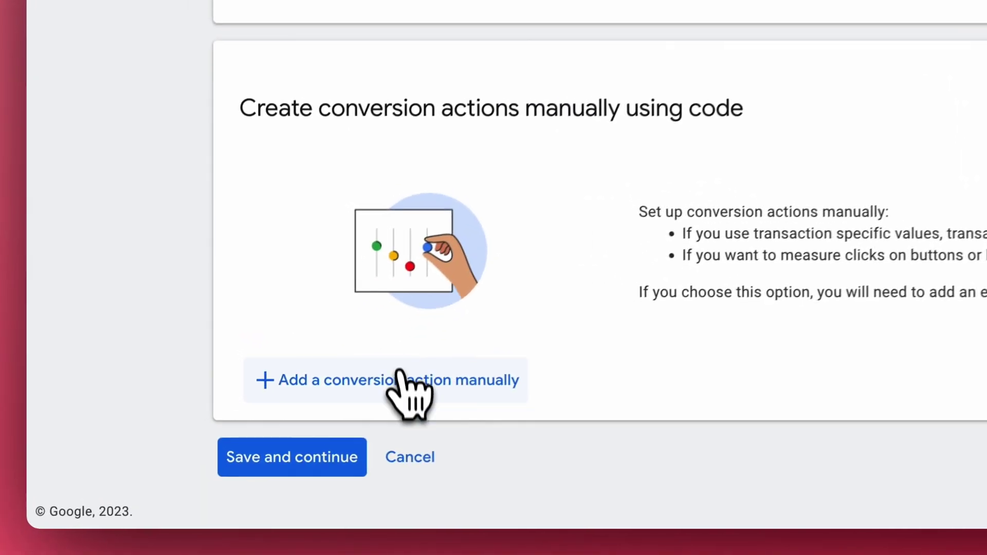
{"action": "left_click", "coordinate": [287, 455]}
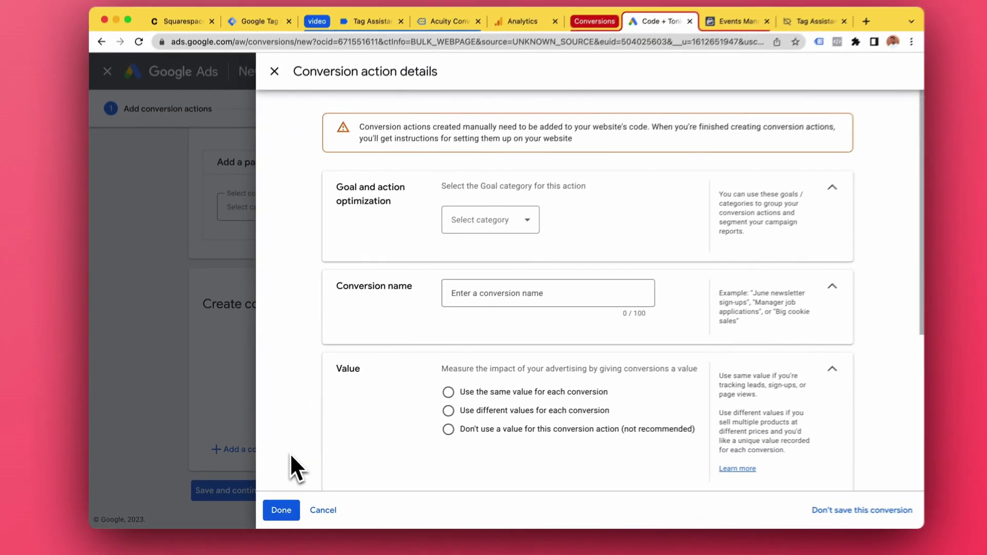
Set the goal category to Book appointment and name the conversion Acuity Appointment Booked.
{"action": "left_click", "coordinate": [482, 235]}
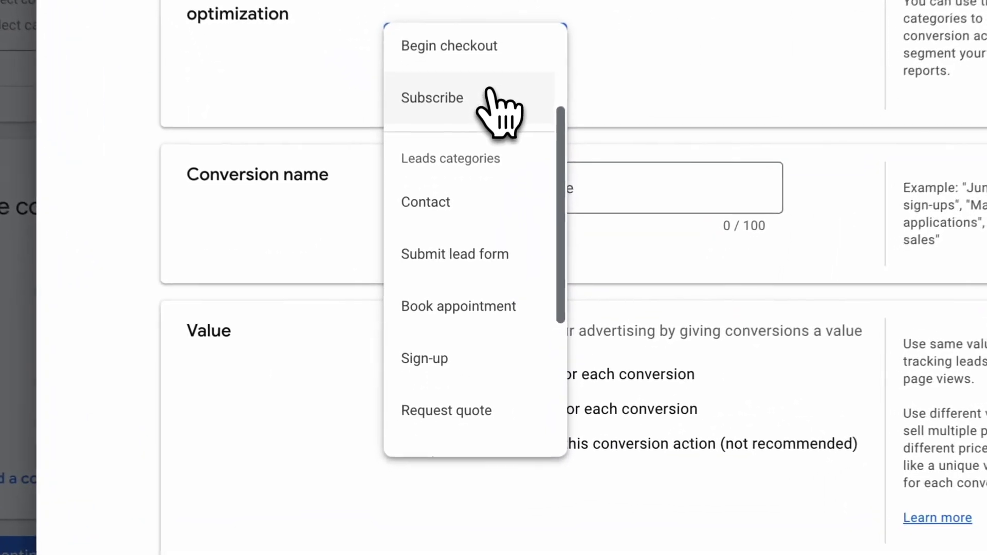
{"action": "left_click", "coordinate": [493, 332]}
{"action": "left_click", "coordinate": [496, 274]}
{"action": "type", "text": "Acuity Appointment Booked"}
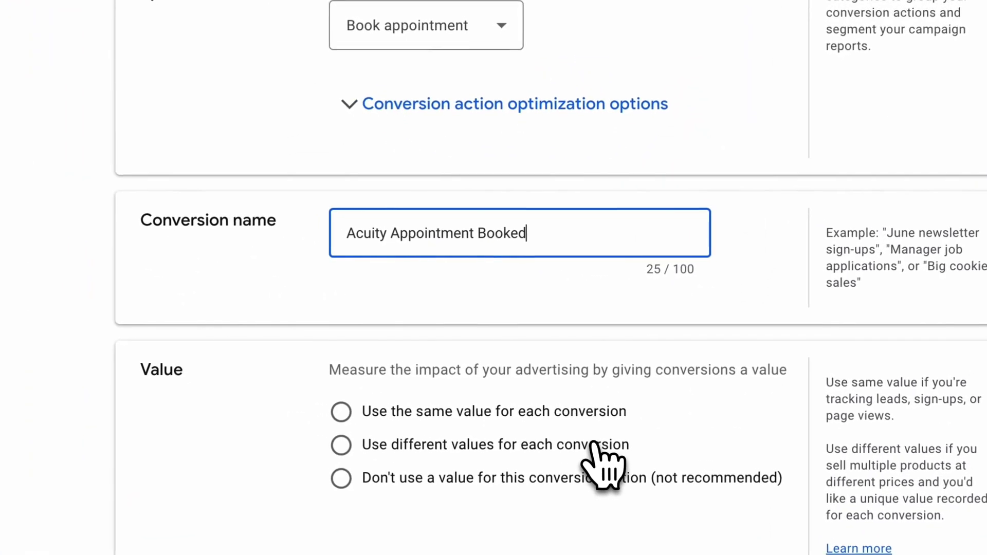
Give each conversion its own value with US Dollar as the default currency.
{"action": "left_click", "coordinate": [596, 445]}
{"action": "scroll", "coordinate": [602, 445], "scroll_direction": "down", "scroll_amount": 3}
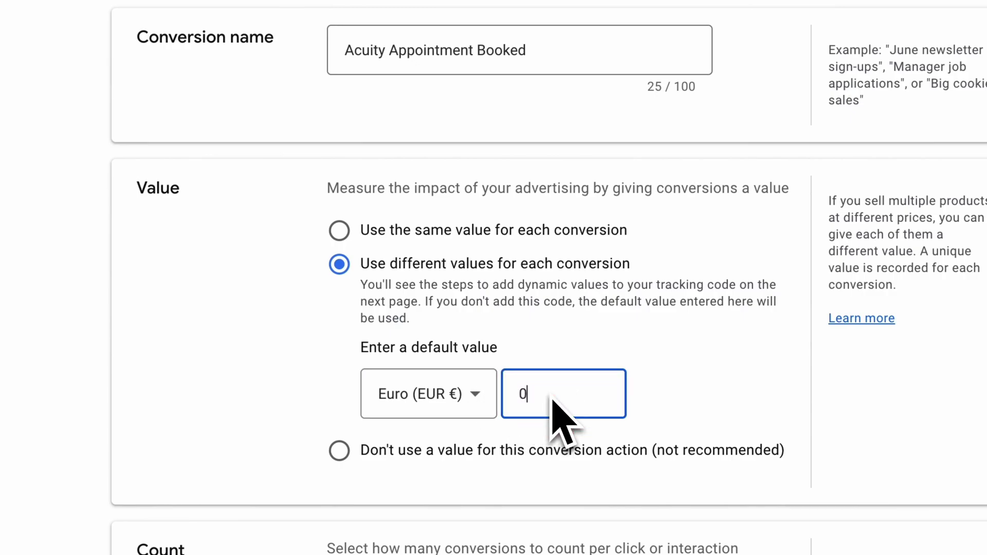
{"action": "left_click", "coordinate": [479, 403]}
{"action": "scroll", "coordinate": [477, 416], "scroll_direction": "down", "scroll_amount": 1}
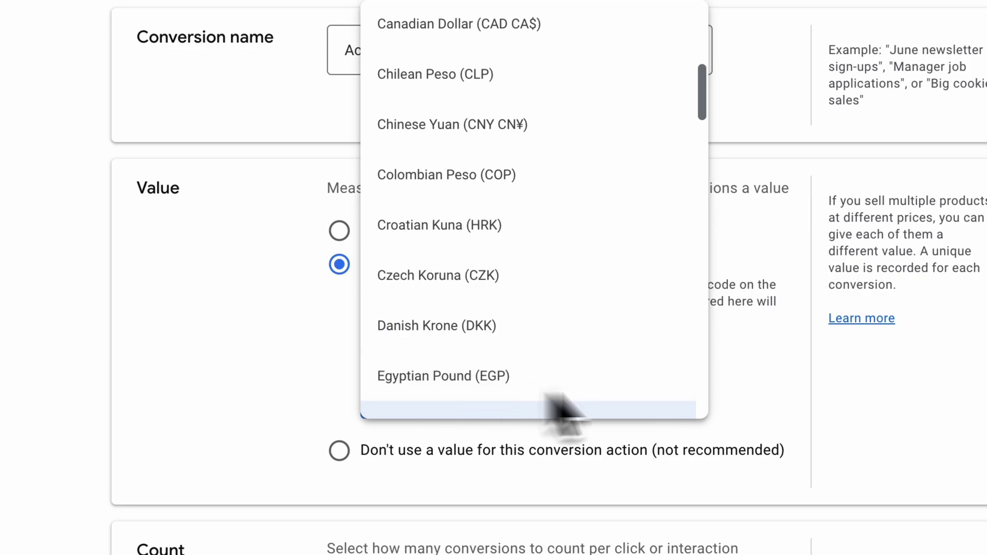
{"action": "scroll", "coordinate": [542, 401], "scroll_direction": "down", "scroll_amount": 15}
{"action": "scroll", "coordinate": [614, 337], "scroll_direction": "down", "scroll_amount": 4}
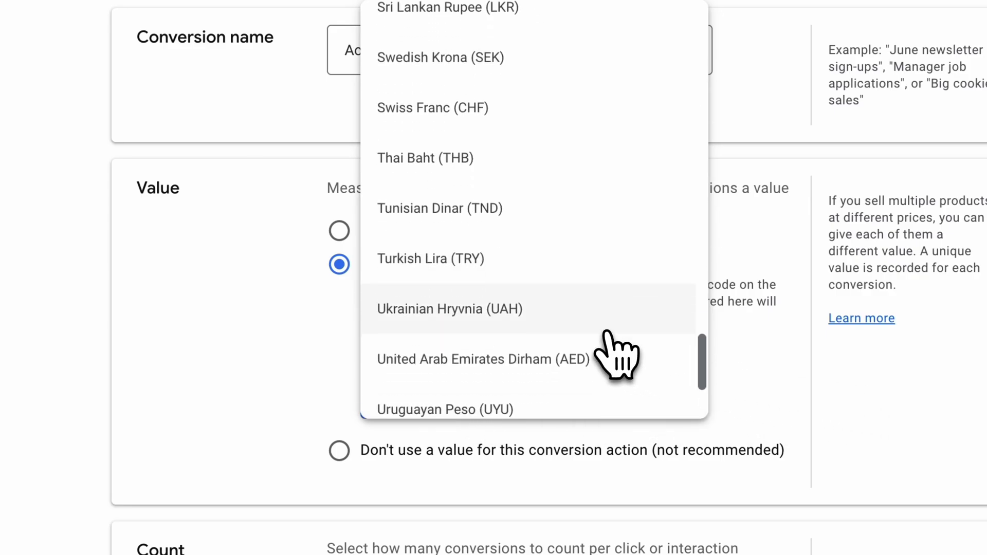
{"action": "left_click", "coordinate": [602, 329]}
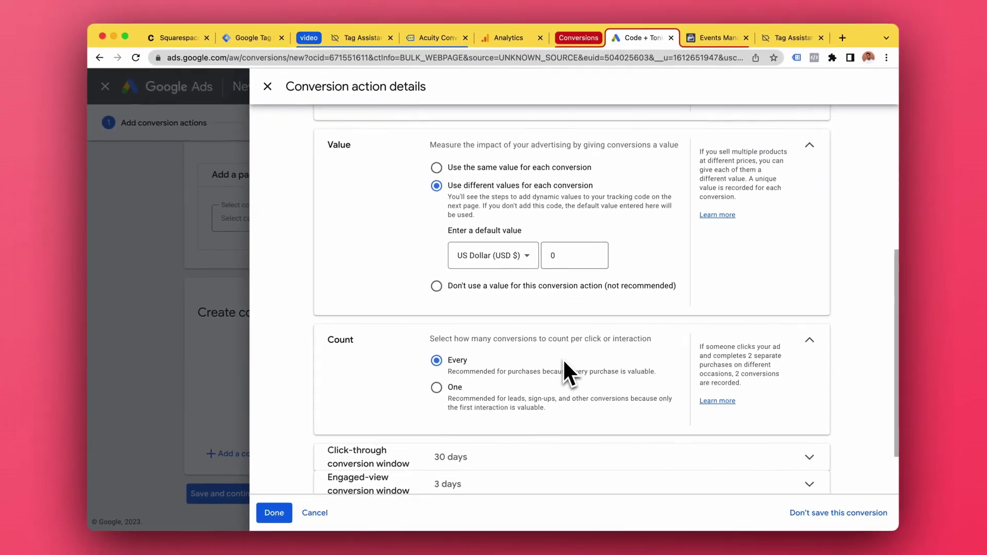
{"action": "scroll", "coordinate": [562, 358], "scroll_direction": "down", "scroll_amount": 2}
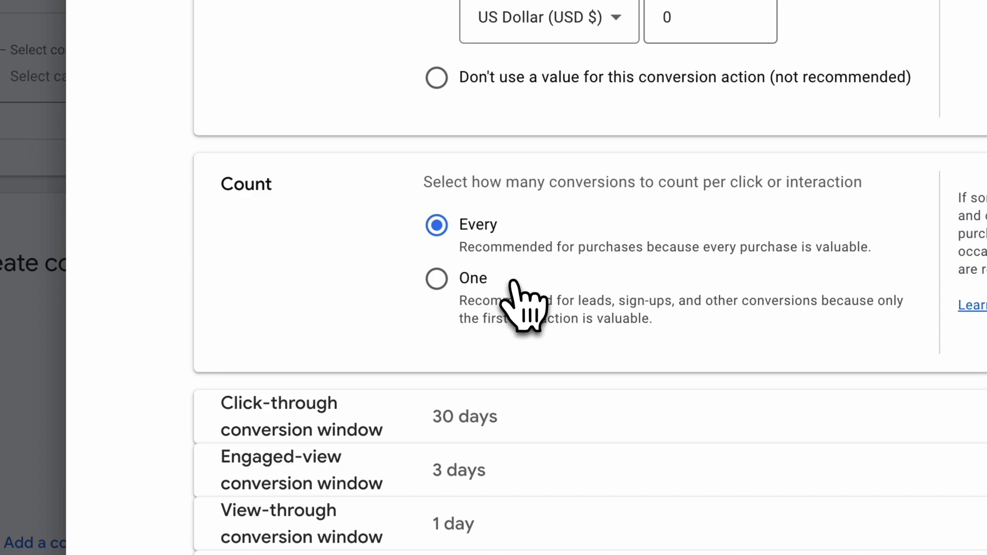
Count every conversion and set a 60-day click-through conversion window.
{"action": "left_click", "coordinate": [481, 284]}
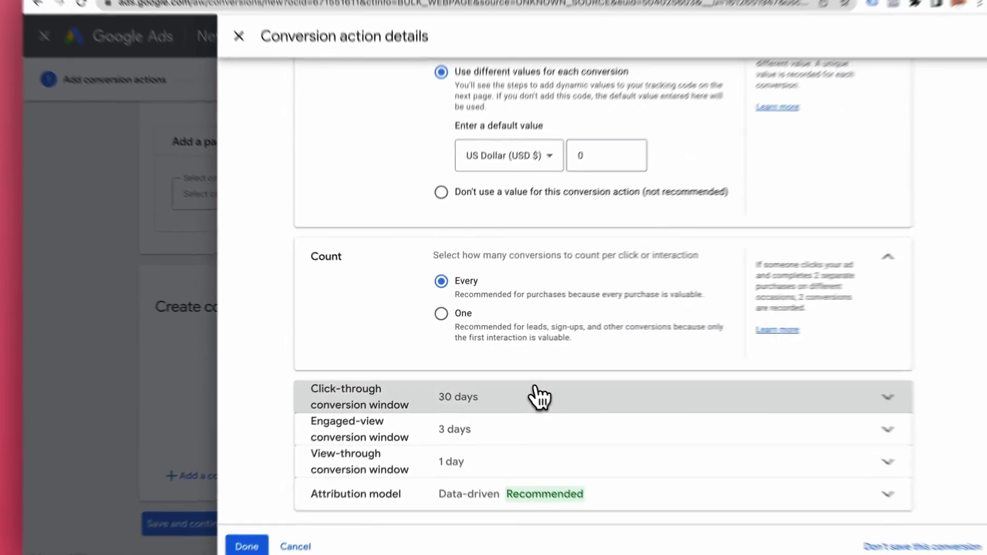
{"action": "left_click", "coordinate": [617, 442]}
{"action": "left_click", "coordinate": [472, 436]}
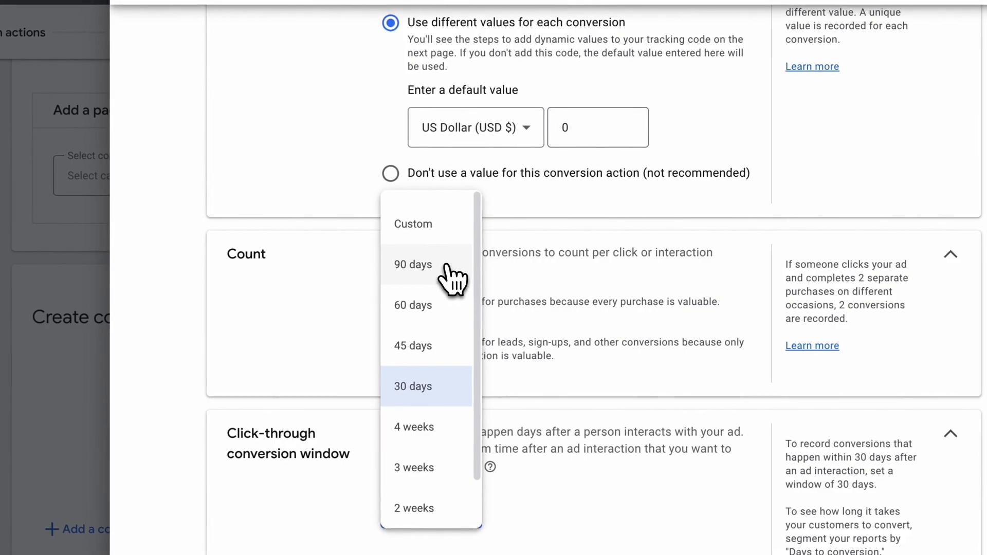
{"action": "left_click", "coordinate": [447, 268]}
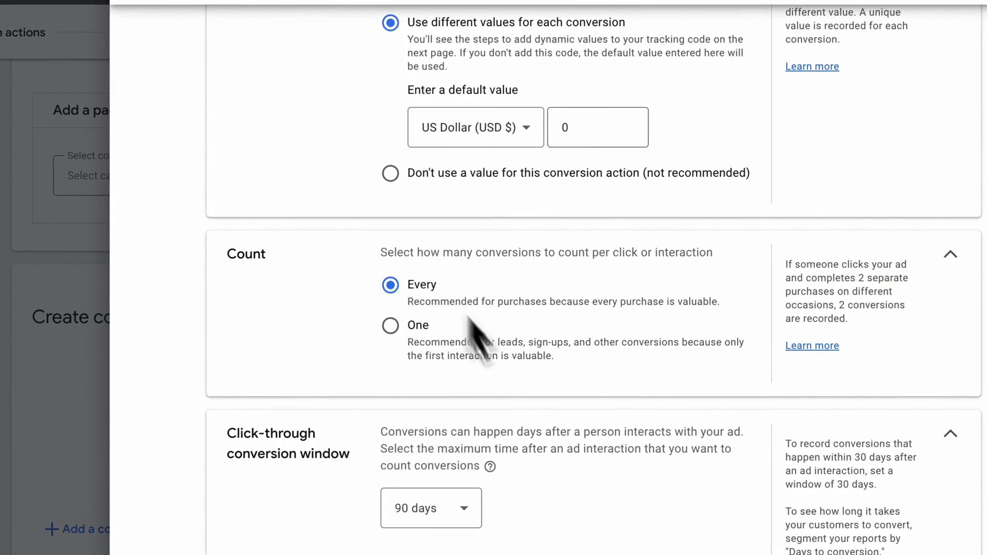
{"action": "scroll", "coordinate": [571, 467], "scroll_direction": "down", "scroll_amount": 2}
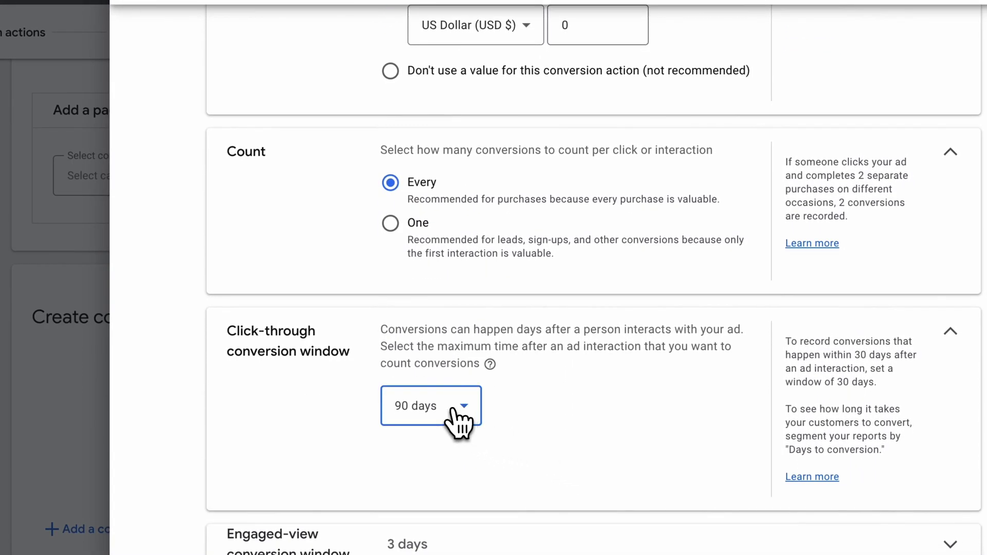
{"action": "left_click", "coordinate": [459, 423]}
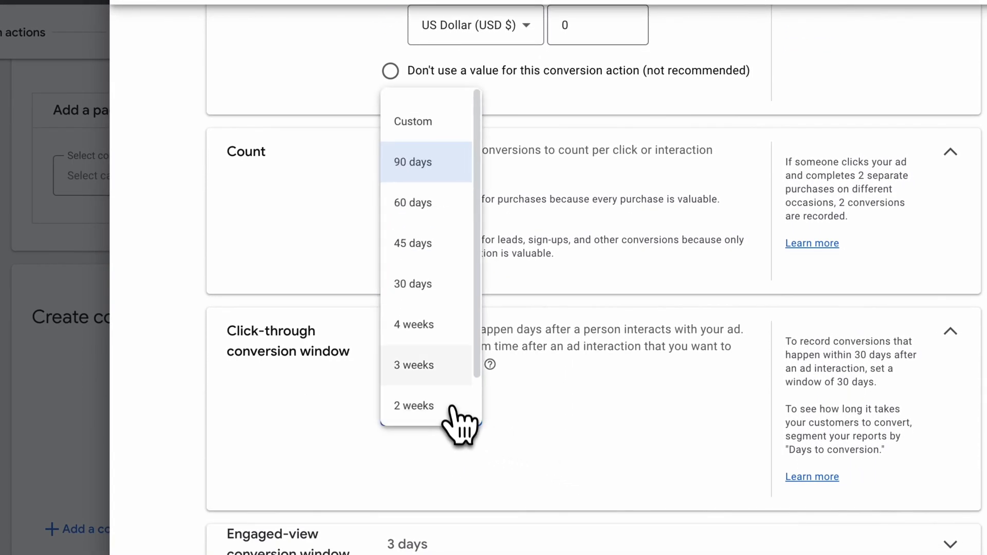
{"action": "left_click", "coordinate": [445, 208]}
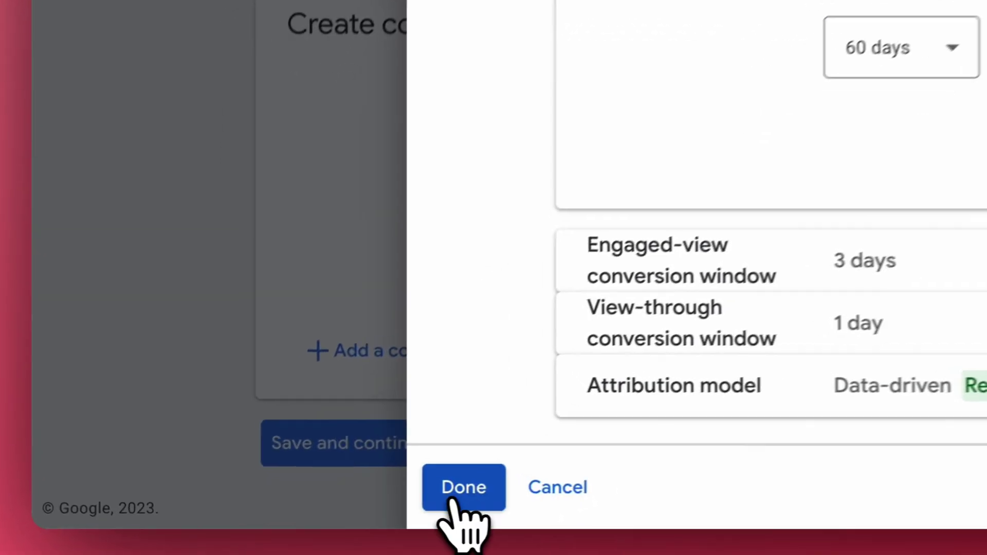
{"action": "left_click", "coordinate": [453, 503]}
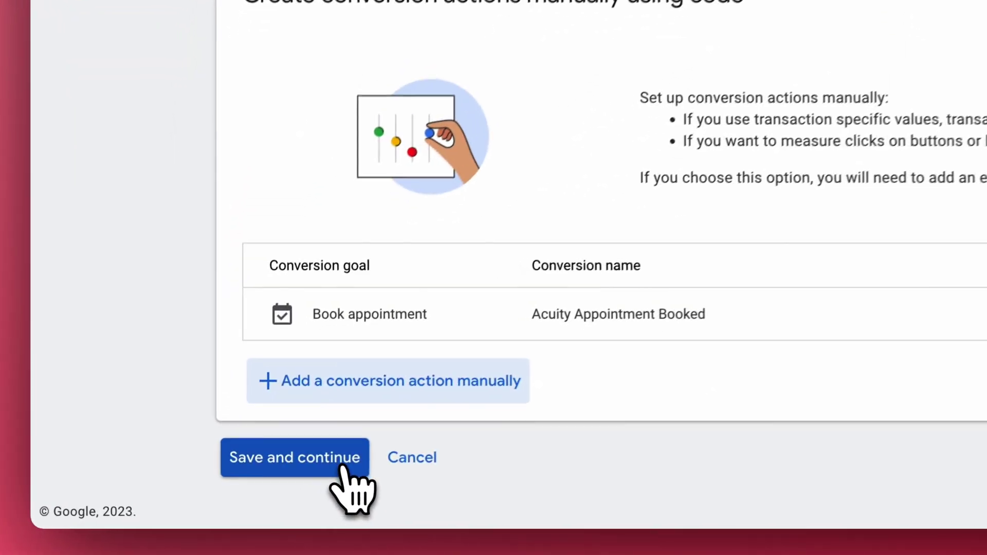
Save the conversion action and inspect its event snippet and send_to ID.
{"action": "left_click", "coordinate": [257, 492]}
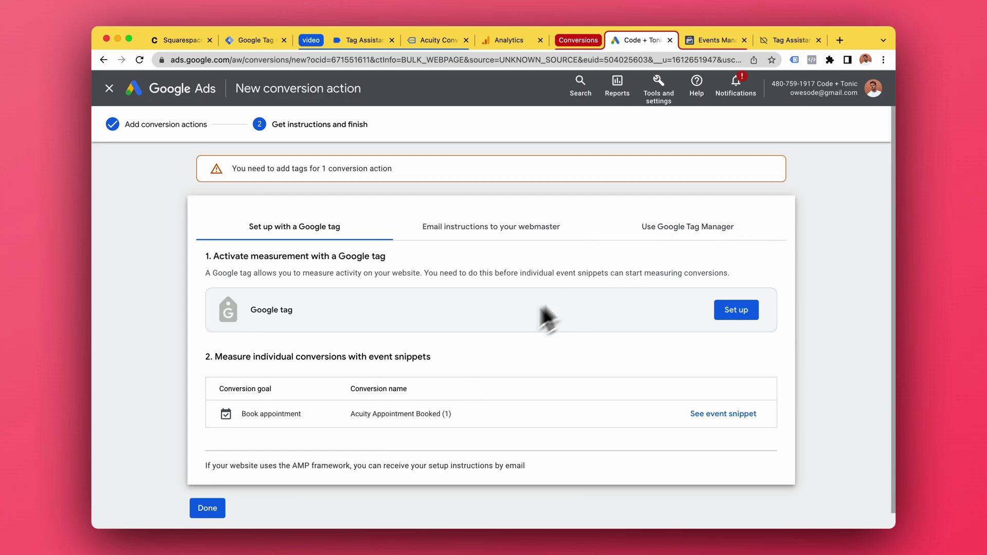
{"action": "scroll", "coordinate": [548, 308], "scroll_direction": "down", "scroll_amount": 1}
{"action": "left_click", "coordinate": [731, 396]}
{"action": "left_click_drag", "start_coordinate": [414, 338], "coordinate": [558, 339]}
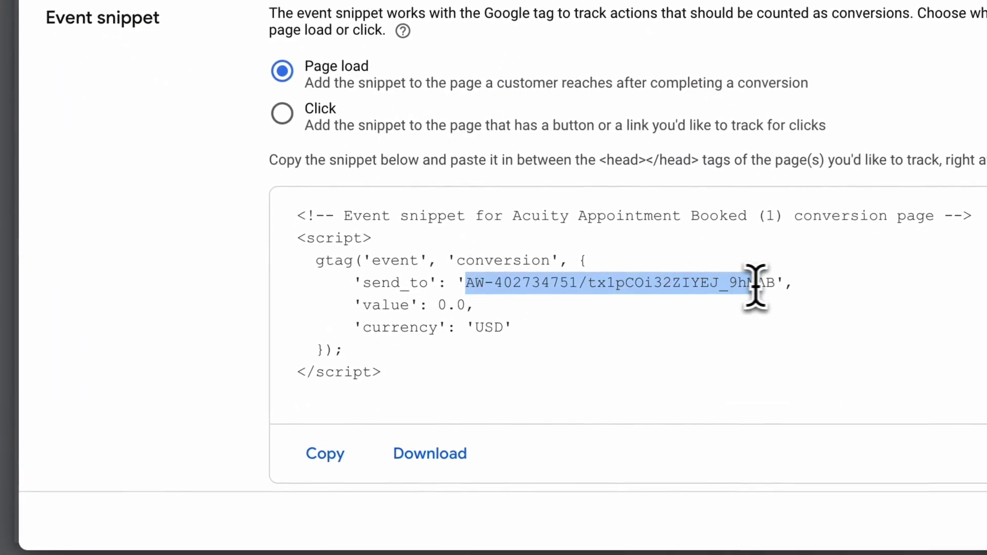
{"action": "left_click_drag", "start_coordinate": [755, 286], "coordinate": [775, 286]}
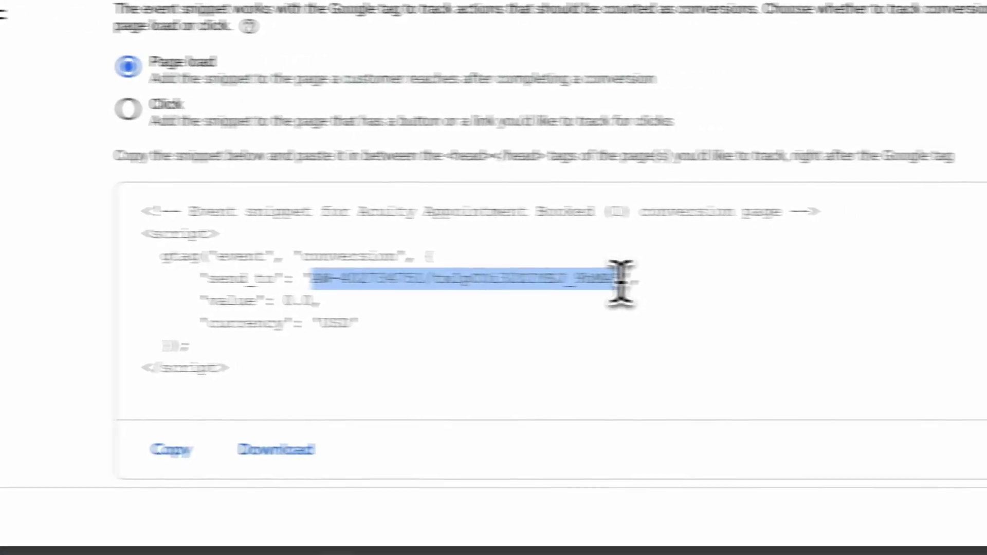
{"action": "left_click", "coordinate": [678, 363]}
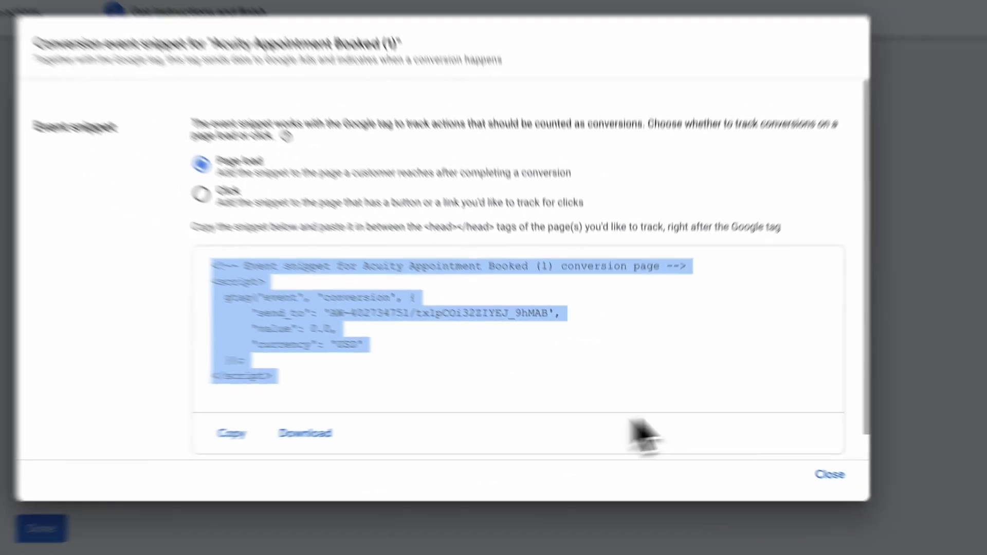
{"action": "key", "text": "Escape"}
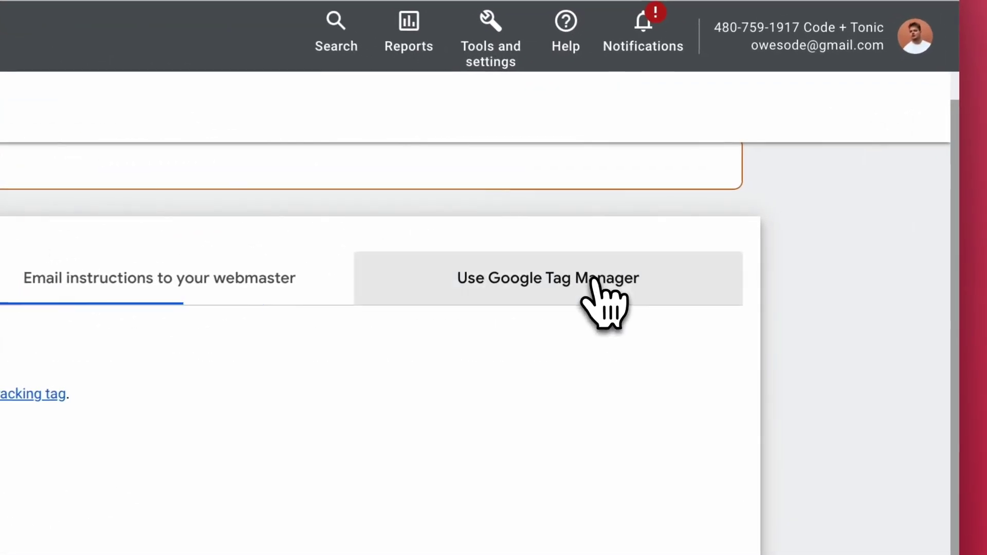
Copy the Acuity Appointment Booked conversion label from the Tag Manager installation details.
{"action": "left_click", "coordinate": [621, 264]}
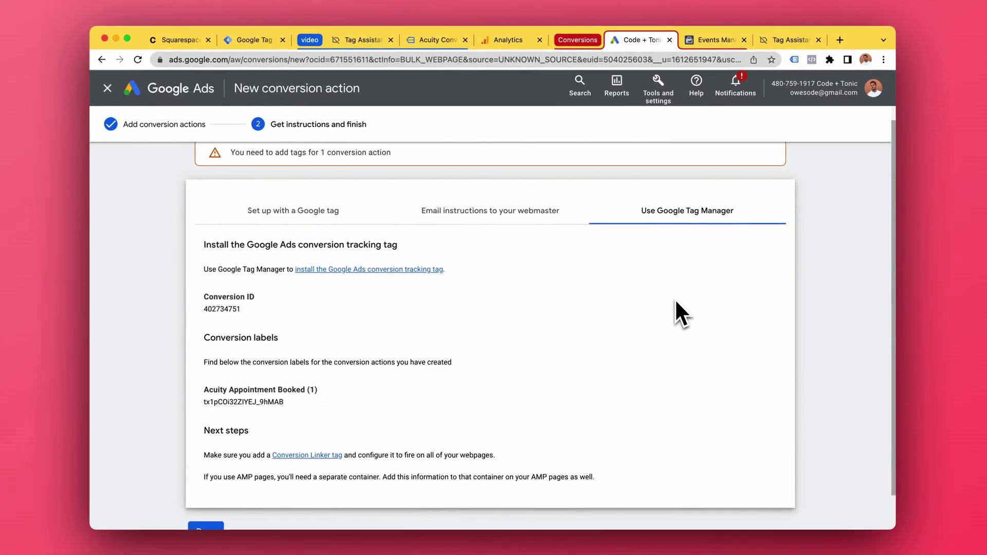
{"action": "scroll", "coordinate": [674, 298], "scroll_direction": "down", "scroll_amount": 2}
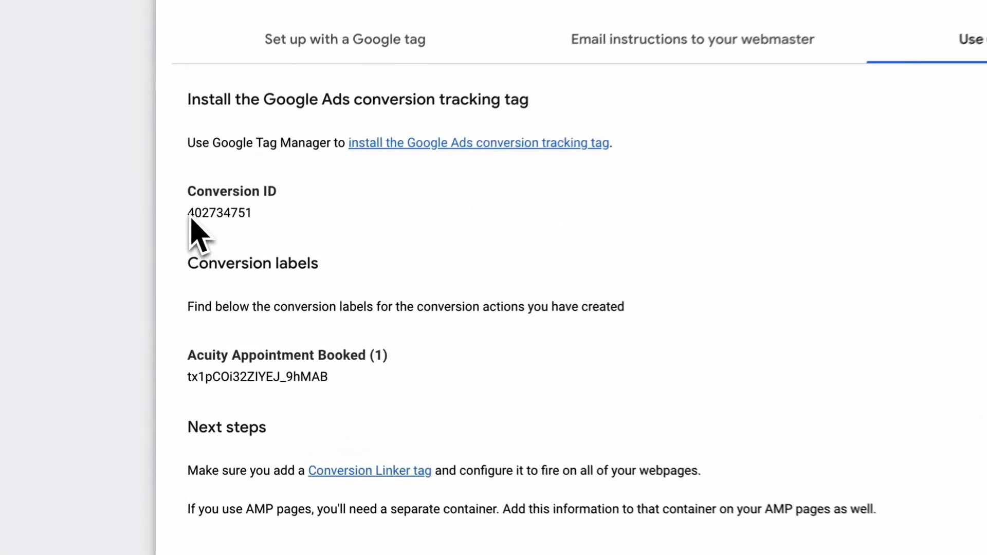
{"action": "left_click_drag", "start_coordinate": [205, 270], "coordinate": [238, 271]}
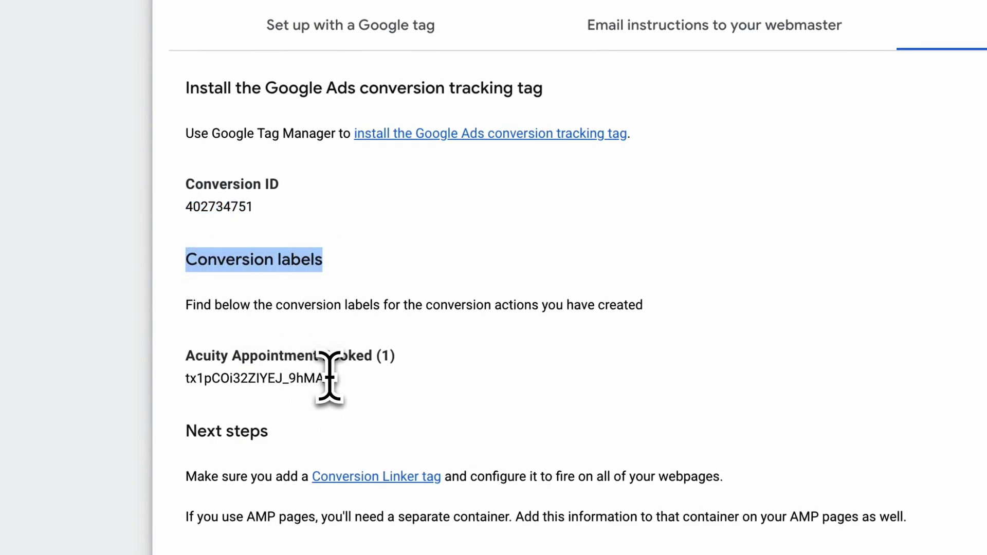
{"action": "right_click", "coordinate": [227, 381]}
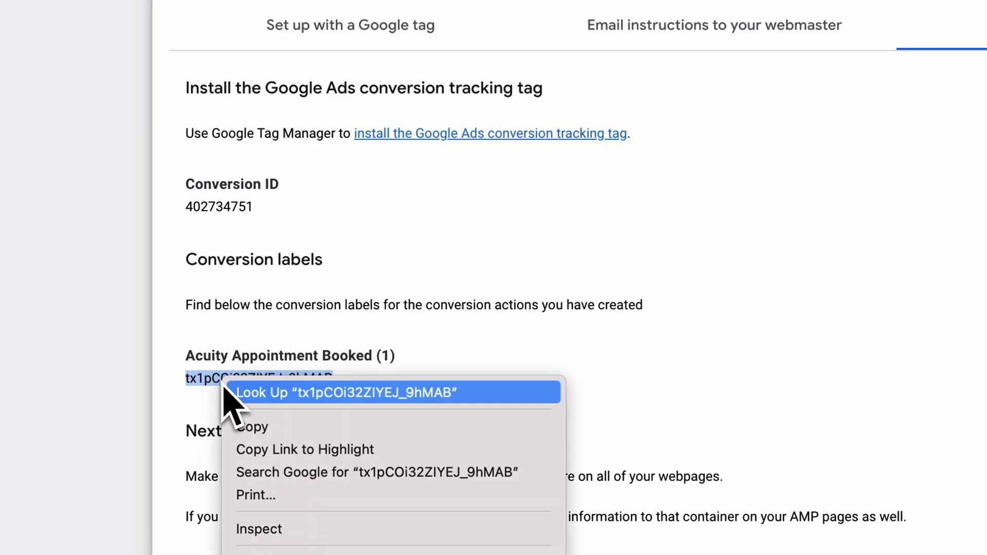
{"action": "left_click", "coordinate": [281, 426]}
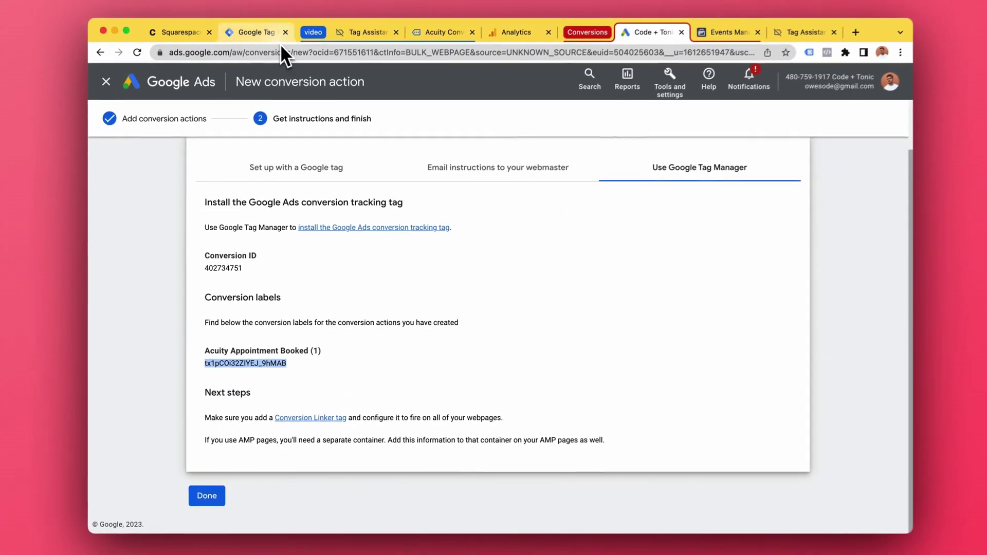
Replace the Conversion Label in the Google Ads Acuity Conversion tag with the new label and save.
{"action": "left_click", "coordinate": [276, 41]}
{"action": "scroll", "coordinate": [352, 206], "scroll_direction": "down", "scroll_amount": 2}
{"action": "scroll", "coordinate": [354, 206], "scroll_direction": "down", "scroll_amount": 4}
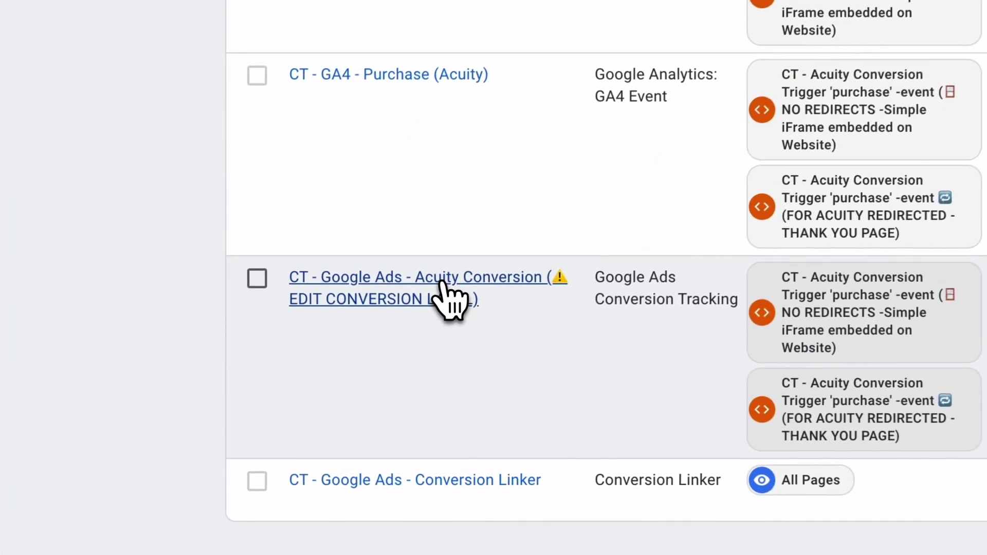
{"action": "left_click", "coordinate": [441, 283]}
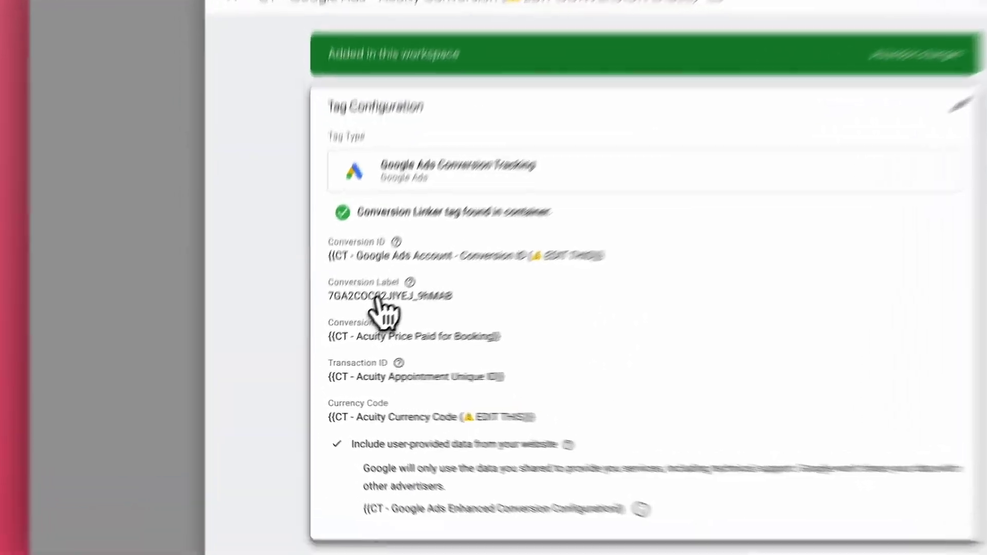
{"action": "left_click", "coordinate": [377, 298]}
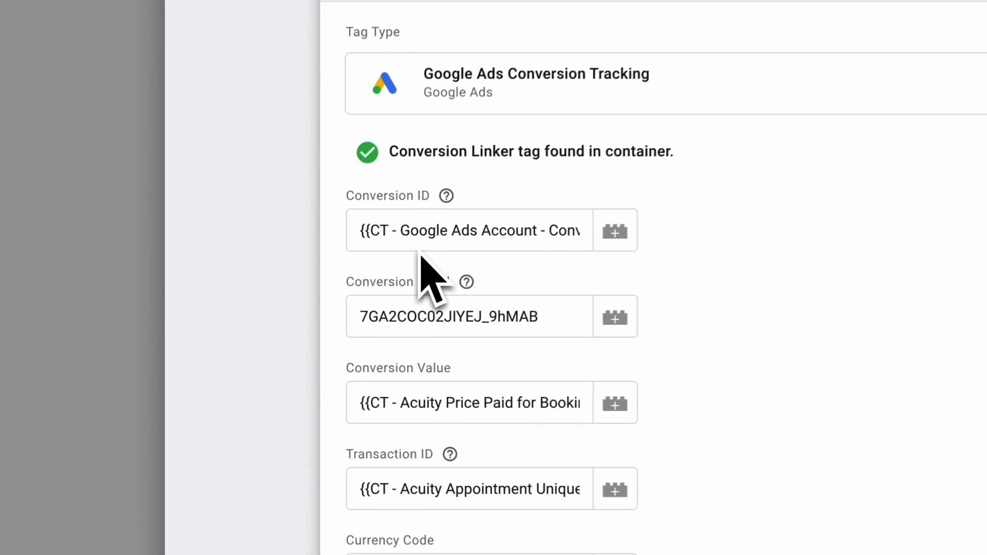
{"action": "left_click_drag", "start_coordinate": [545, 309], "coordinate": [342, 308]}
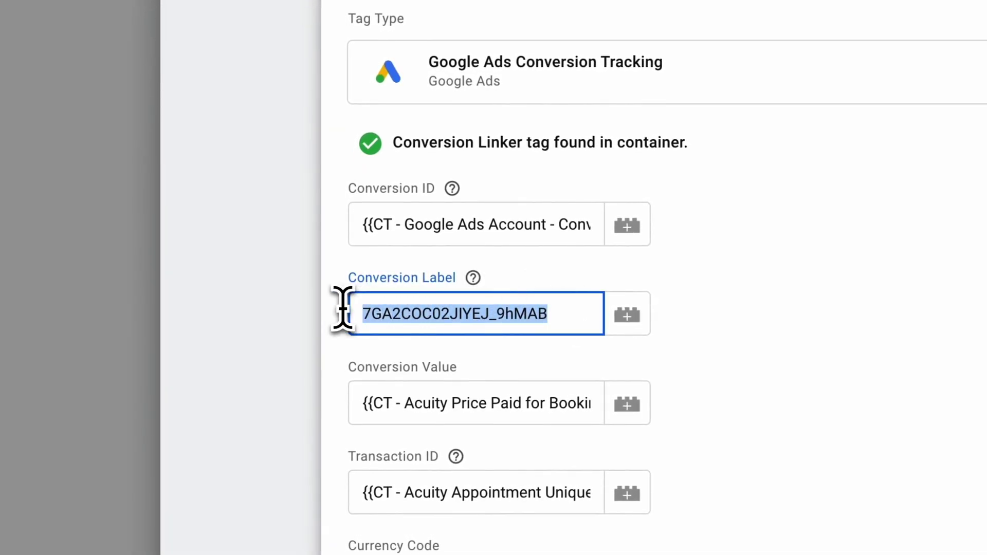
{"action": "right_click", "coordinate": [386, 313]}
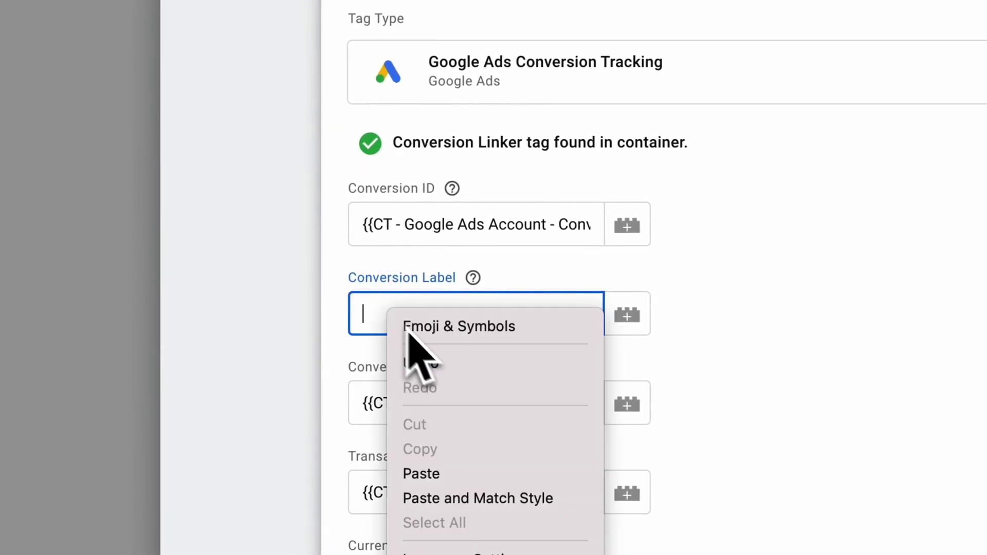
{"action": "left_click", "coordinate": [464, 475]}
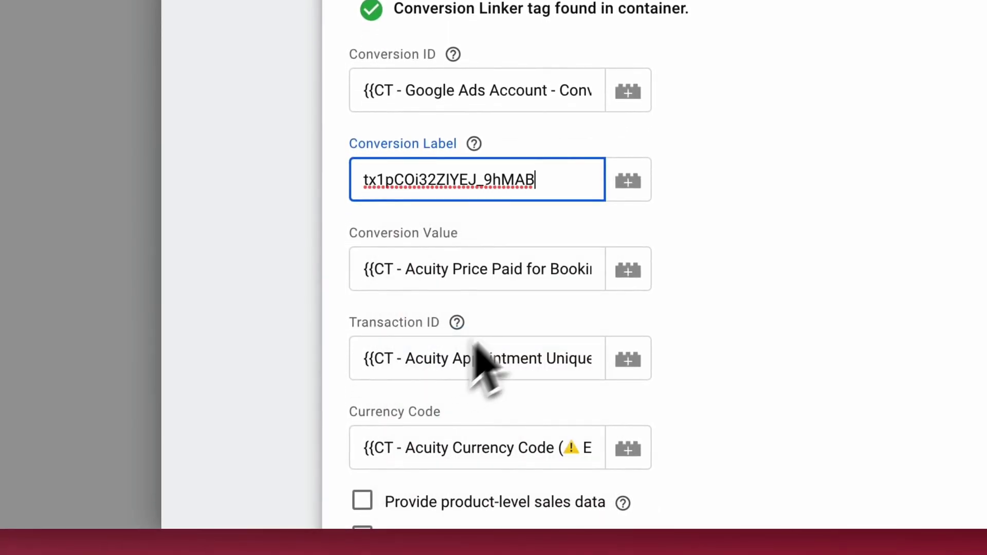
{"action": "left_click", "coordinate": [551, 205]}
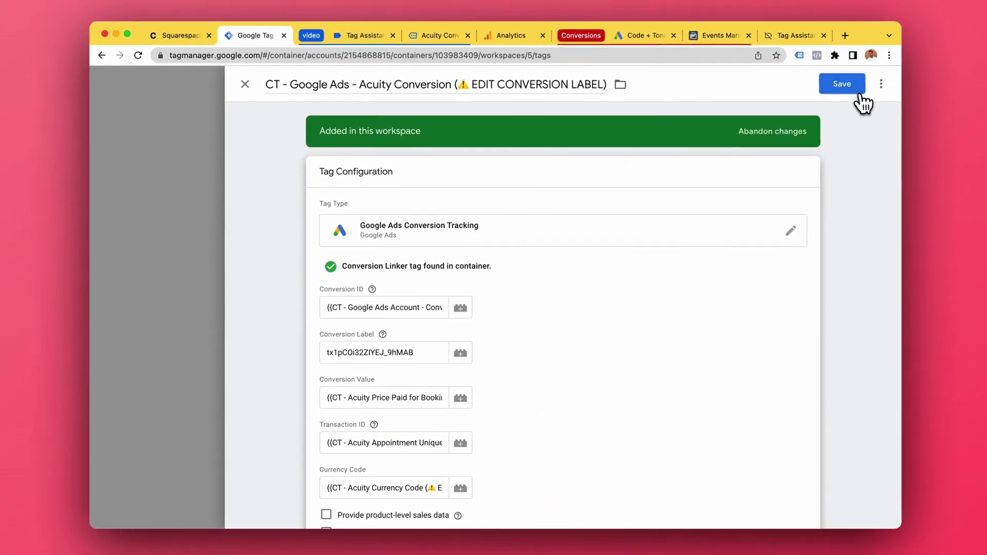
{"action": "left_click", "coordinate": [848, 90]}
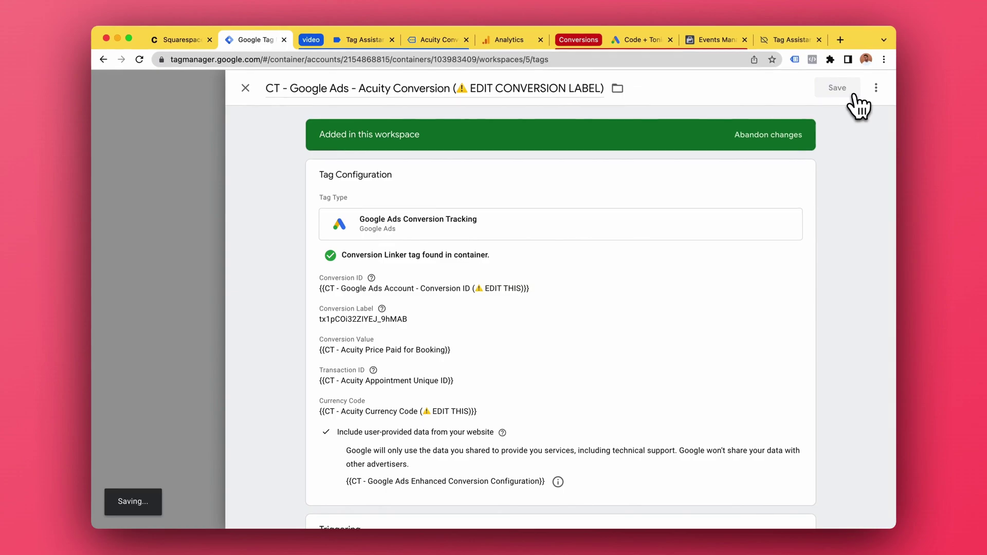
Launch a Tag Manager debug preview of the container.
{"action": "scroll", "coordinate": [751, 272], "scroll_direction": "up", "scroll_amount": 10}
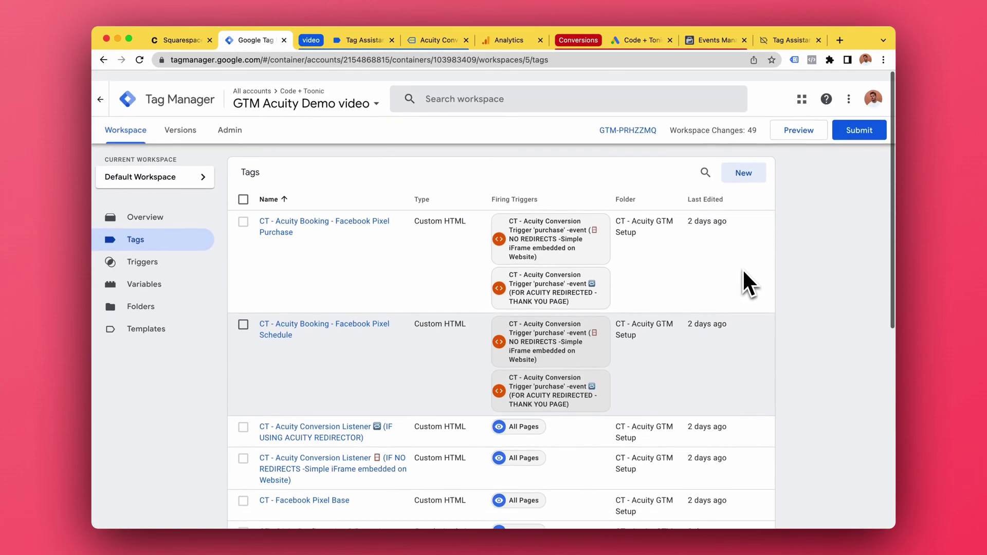
{"action": "scroll", "coordinate": [742, 268], "scroll_direction": "down", "scroll_amount": 1}
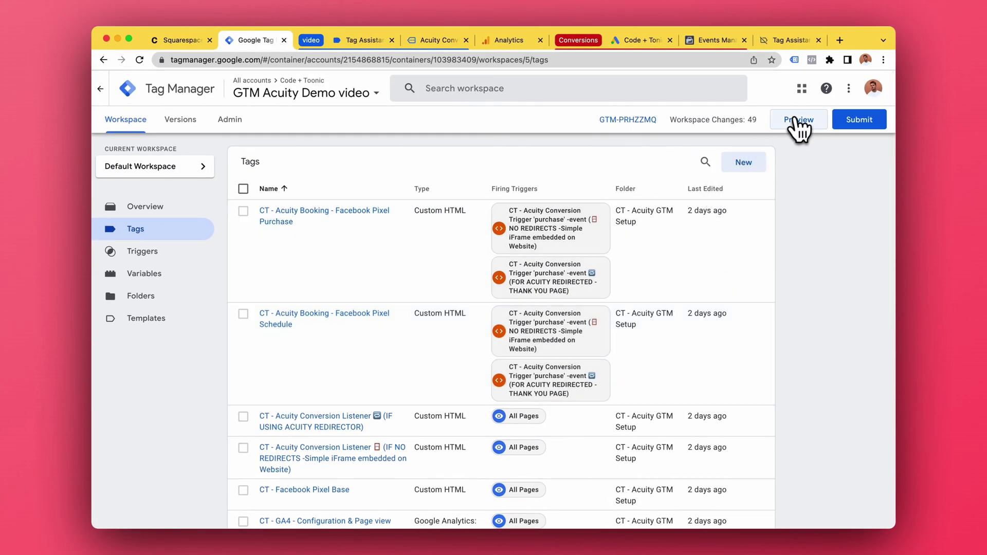
{"action": "left_click", "coordinate": [798, 124]}
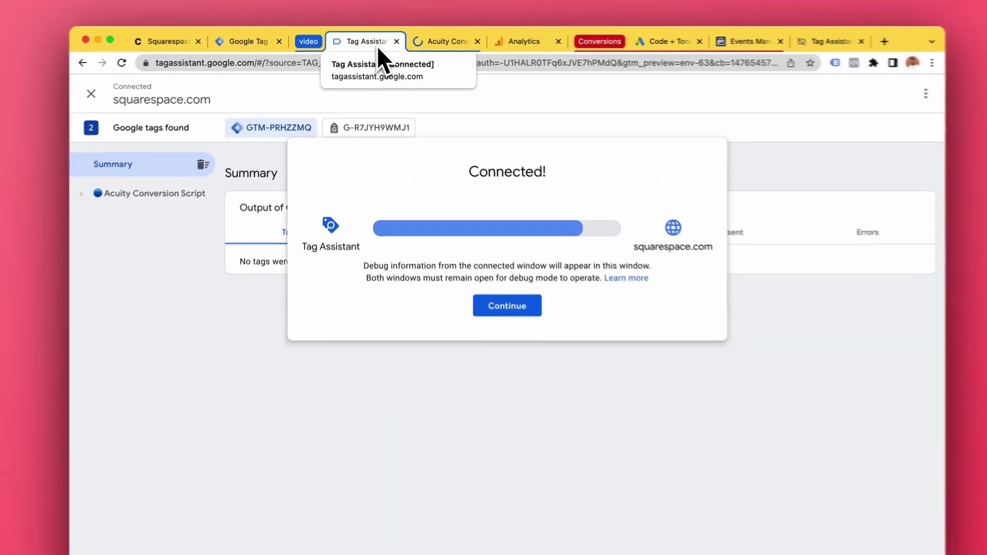
Continue past the Tag Assistant connected notice and choose the Wednesday 12:00am slot on the booking page.
{"action": "left_click", "coordinate": [512, 308]}
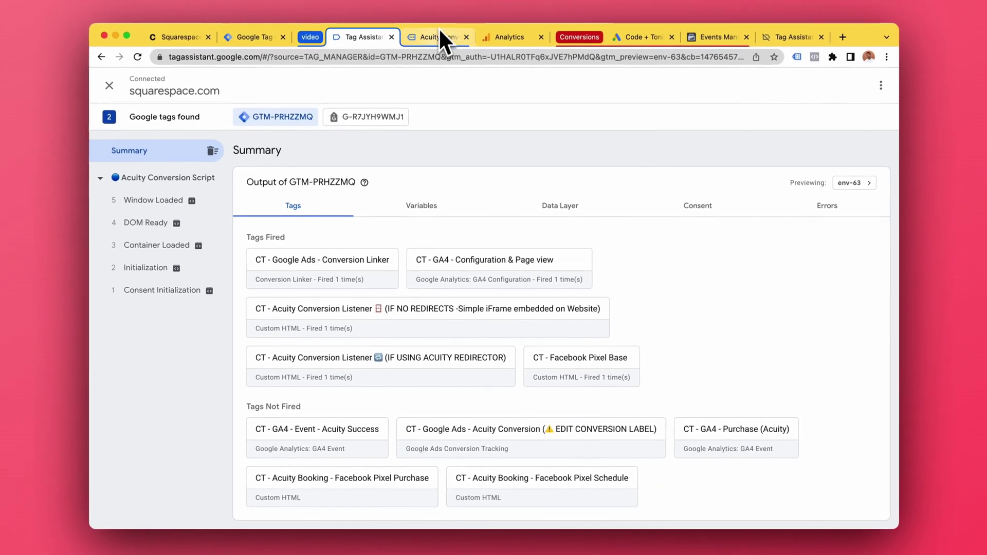
{"action": "left_click", "coordinate": [439, 40]}
{"action": "scroll", "coordinate": [678, 288], "scroll_direction": "down", "scroll_amount": 10}
{"action": "left_click", "coordinate": [607, 229]}
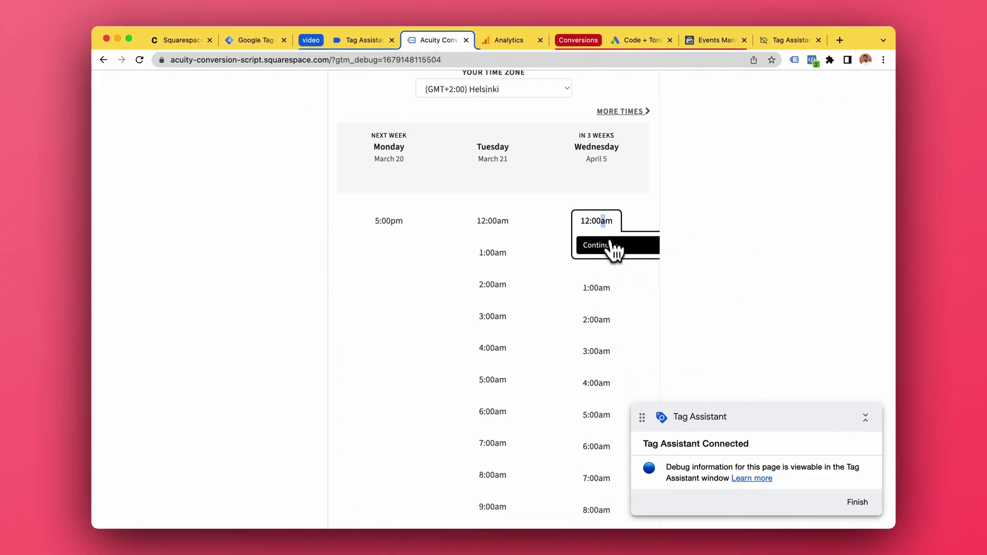
Fill the April 5 booking form with a test name and autofilled e-mail, then finish the Google Ads setup.
{"action": "left_click", "coordinate": [612, 247]}
{"action": "type", "text": "te"}
{"action": "left_click", "coordinate": [470, 216]}
{"action": "type", "text": "test"}
{"action": "left_click", "coordinate": [456, 291]}
{"action": "left_click", "coordinate": [447, 318]}
{"action": "scroll", "coordinate": [473, 278], "scroll_direction": "down", "scroll_amount": 1}
{"action": "left_click", "coordinate": [411, 308]}
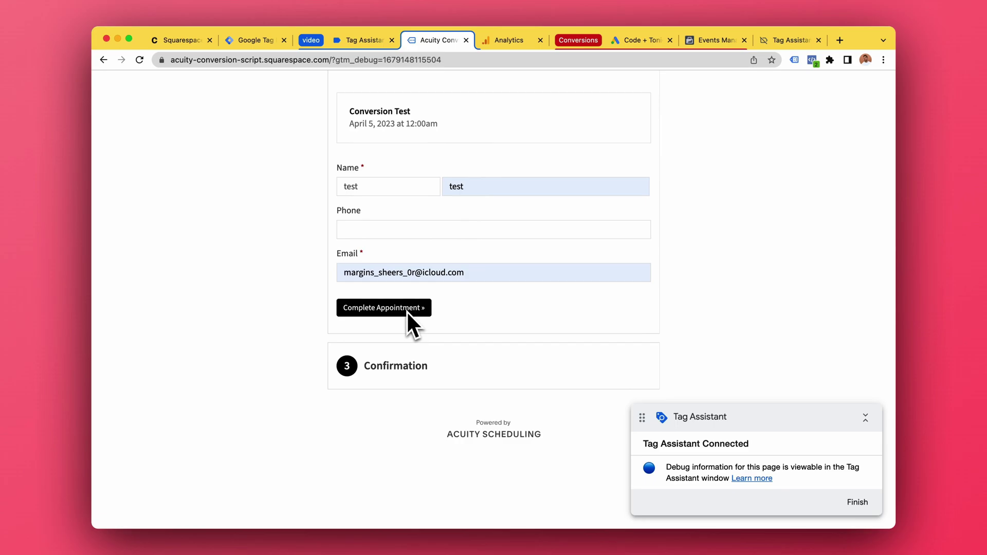
{"action": "left_click", "coordinate": [656, 48]}
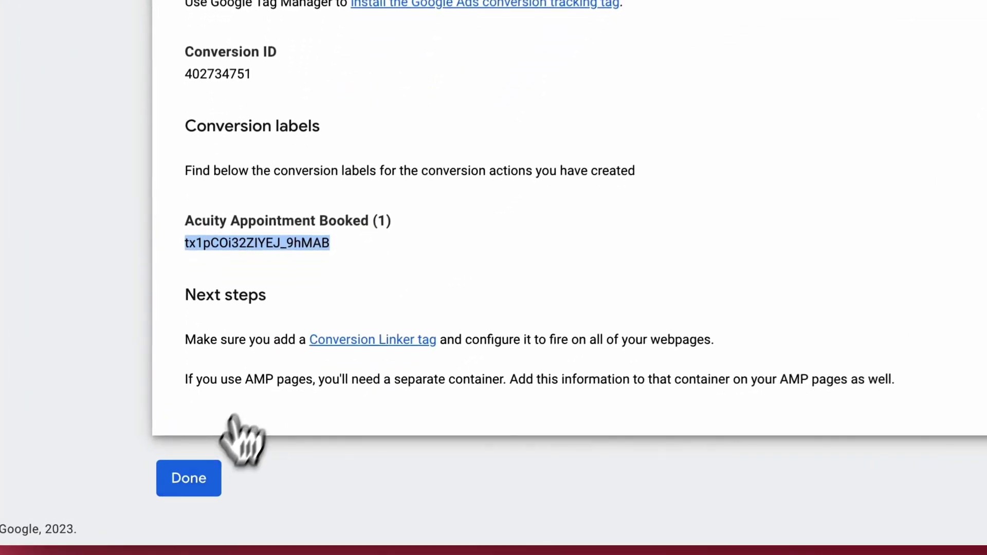
{"action": "left_click", "coordinate": [190, 479]}
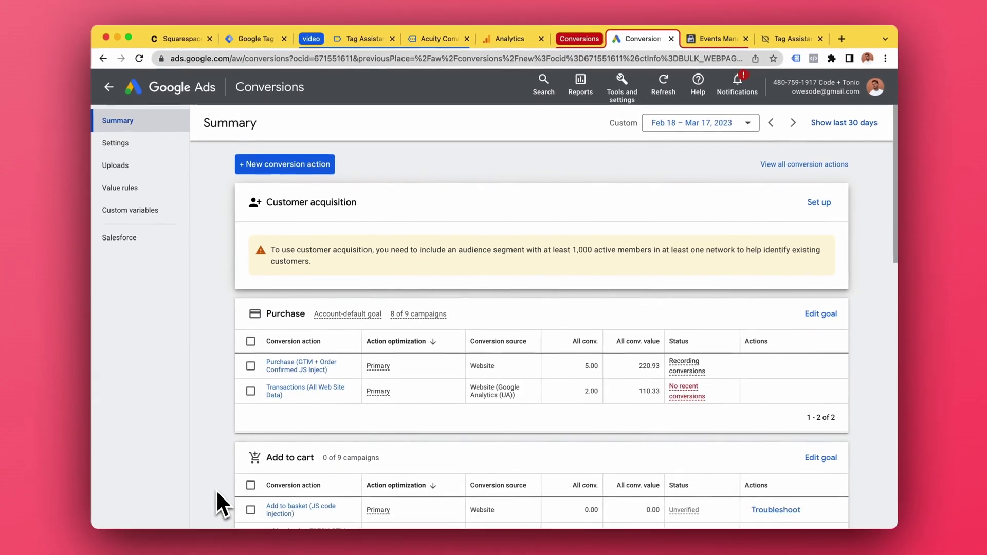
Check that Acuity Appointment Booked shows as Unverified under Book appointment, then return to the booking form.
{"action": "scroll", "coordinate": [461, 333], "scroll_direction": "down", "scroll_amount": 3}
{"action": "scroll", "coordinate": [462, 333], "scroll_direction": "down", "scroll_amount": 10}
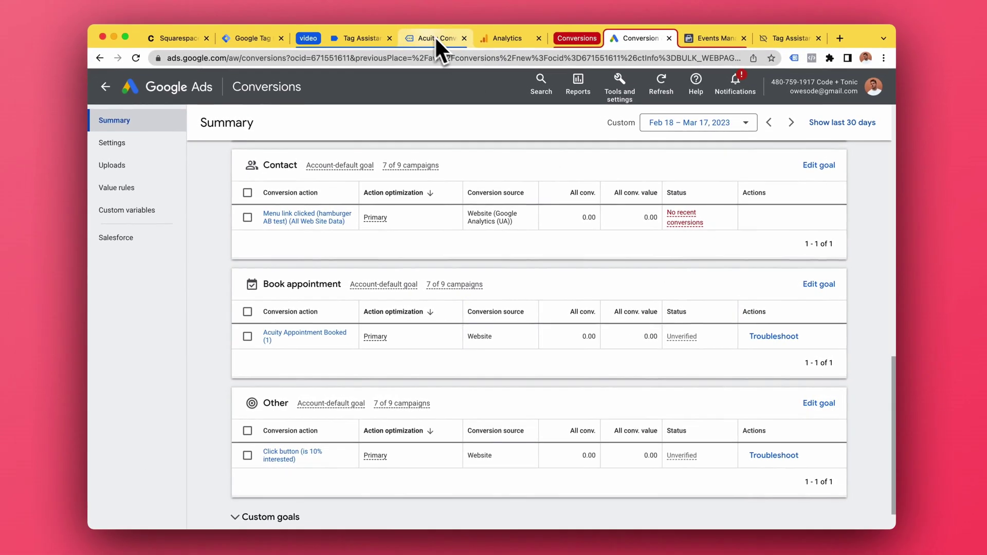
{"action": "left_click", "coordinate": [428, 41]}
Complete the April 5, 2023 Conversion Test booking and bring up the Tag Assistant summary.
{"action": "scroll", "coordinate": [424, 154], "scroll_direction": "up", "scroll_amount": 3}
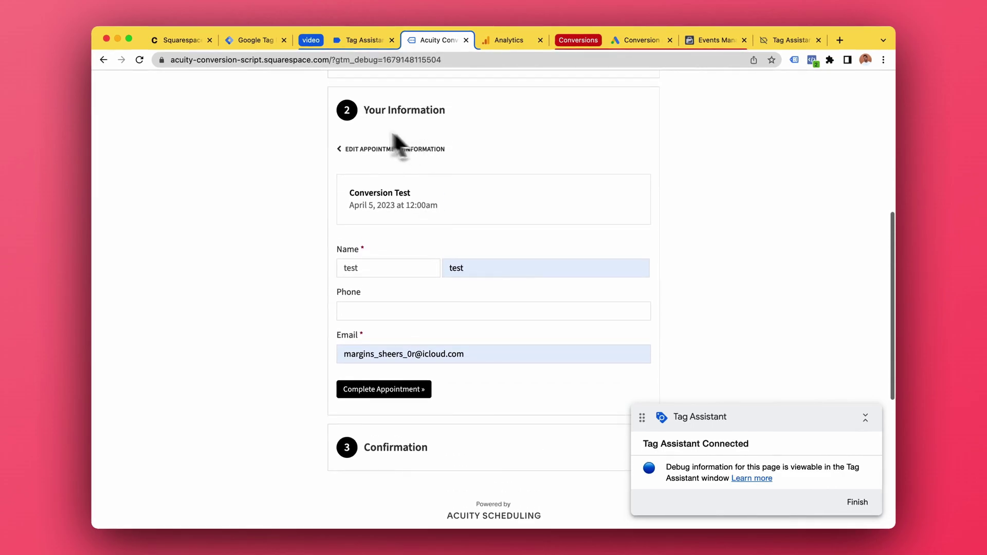
{"action": "scroll", "coordinate": [668, 236], "scroll_direction": "down", "scroll_amount": 1}
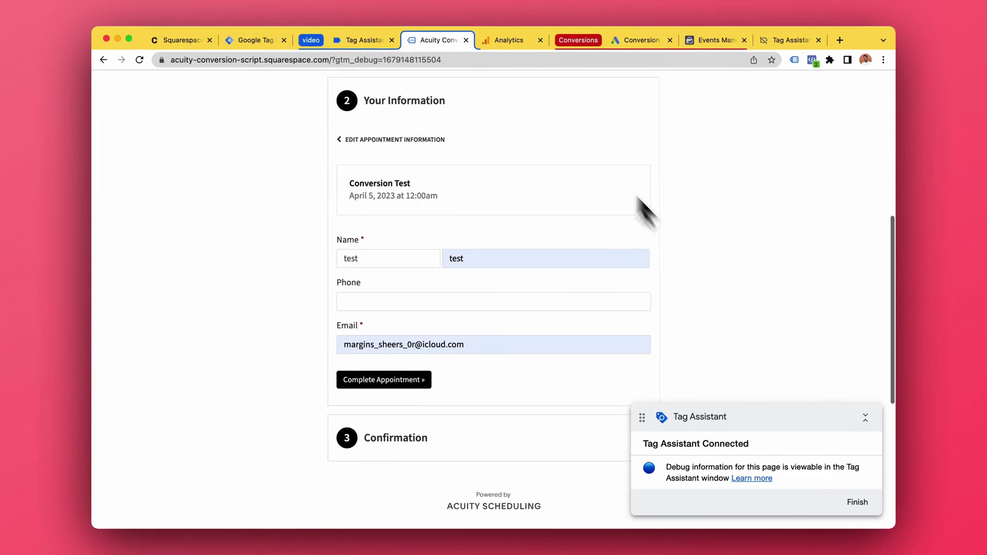
{"action": "left_click", "coordinate": [366, 41]}
{"action": "left_click", "coordinate": [412, 40]}
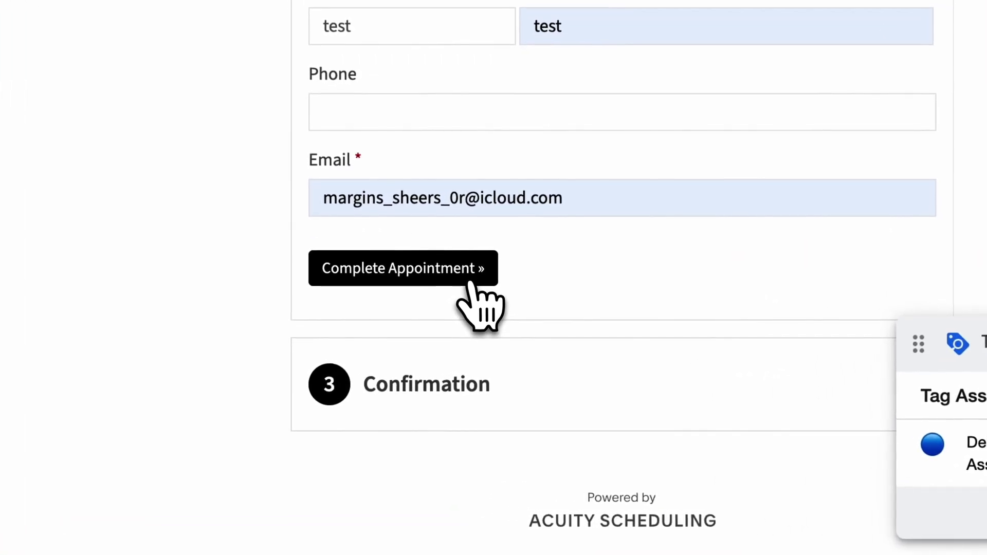
{"action": "left_click", "coordinate": [469, 281]}
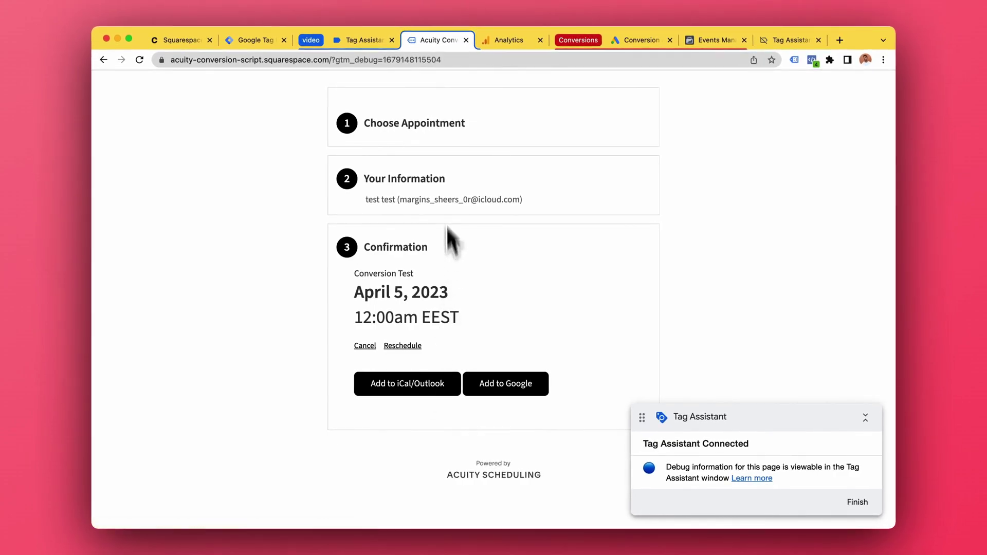
{"action": "left_click", "coordinate": [379, 42]}
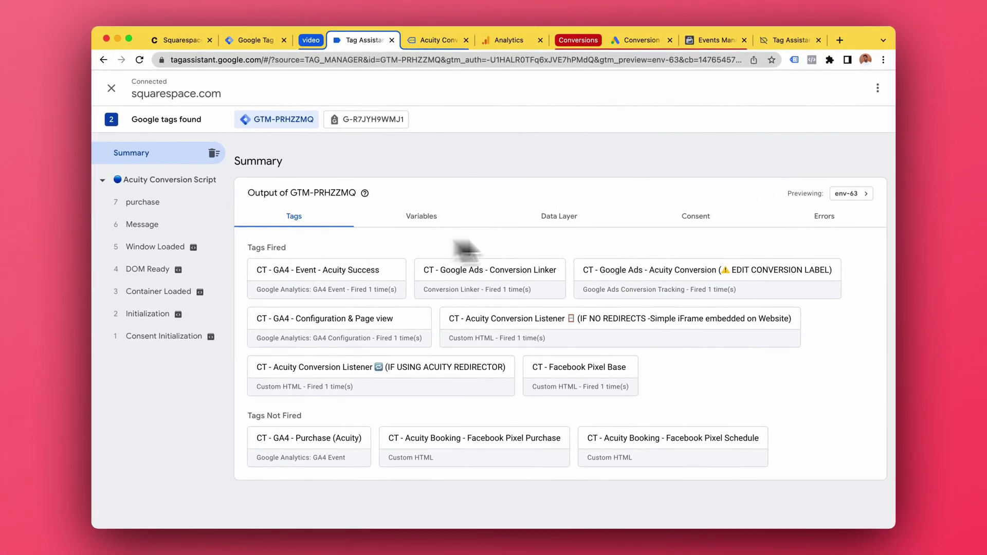
Expand the fired Google Ads Acuity Conversion tag's properties and confirm its label and USD currency.
{"action": "left_click", "coordinate": [707, 301]}
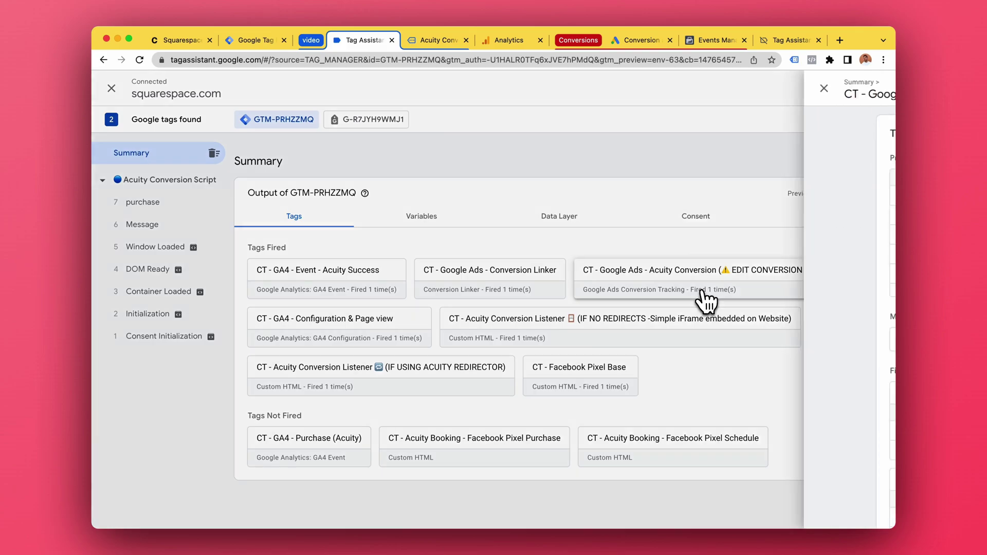
{"action": "left_click", "coordinate": [345, 339]}
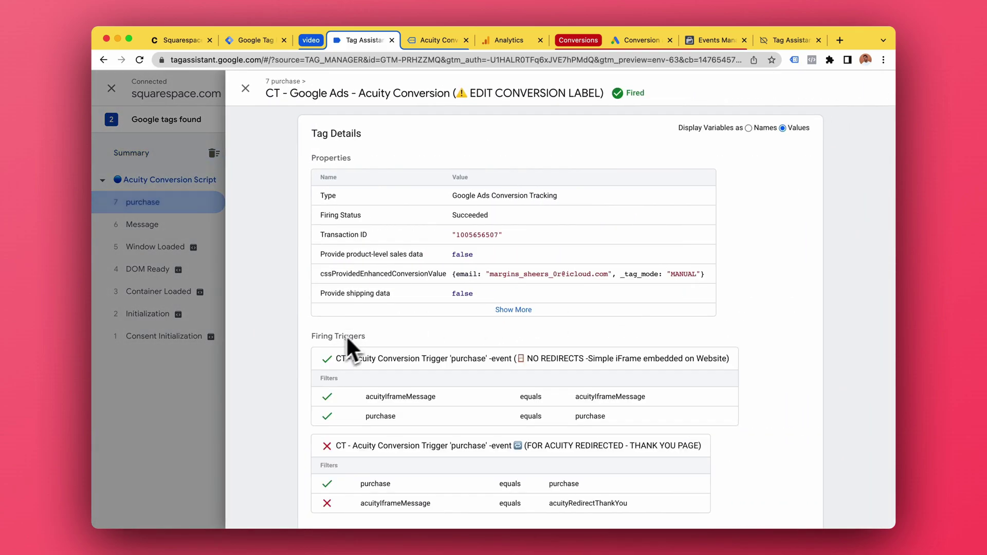
{"action": "left_click", "coordinate": [514, 310]}
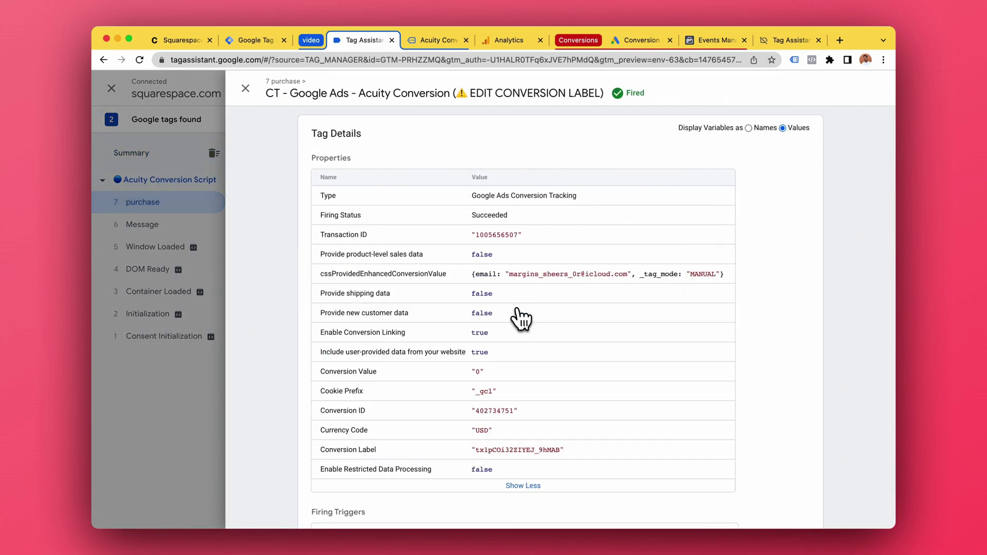
{"action": "scroll", "coordinate": [563, 261], "scroll_direction": "down", "scroll_amount": 1}
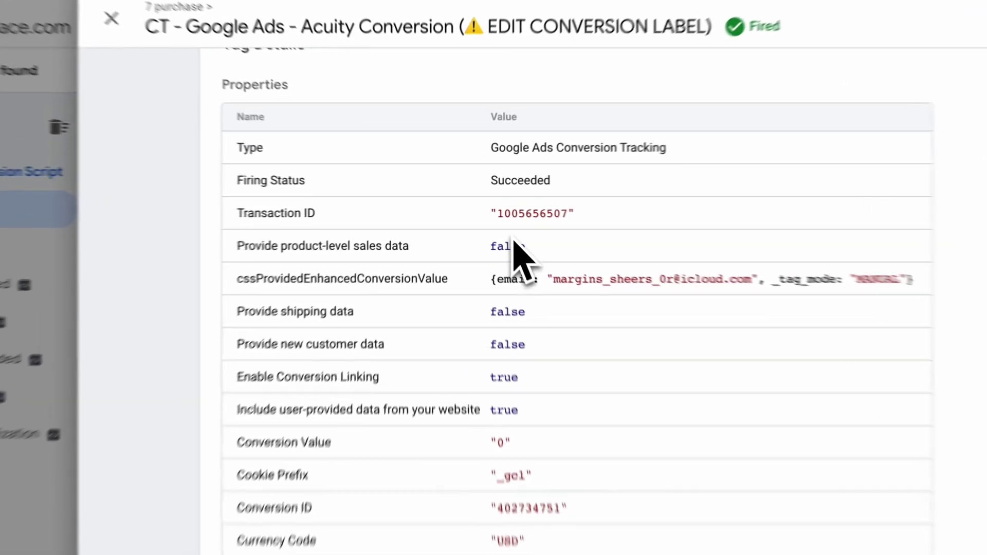
{"action": "scroll", "coordinate": [610, 259], "scroll_direction": "down", "scroll_amount": 2}
{"action": "scroll", "coordinate": [649, 309], "scroll_direction": "down", "scroll_amount": 5}
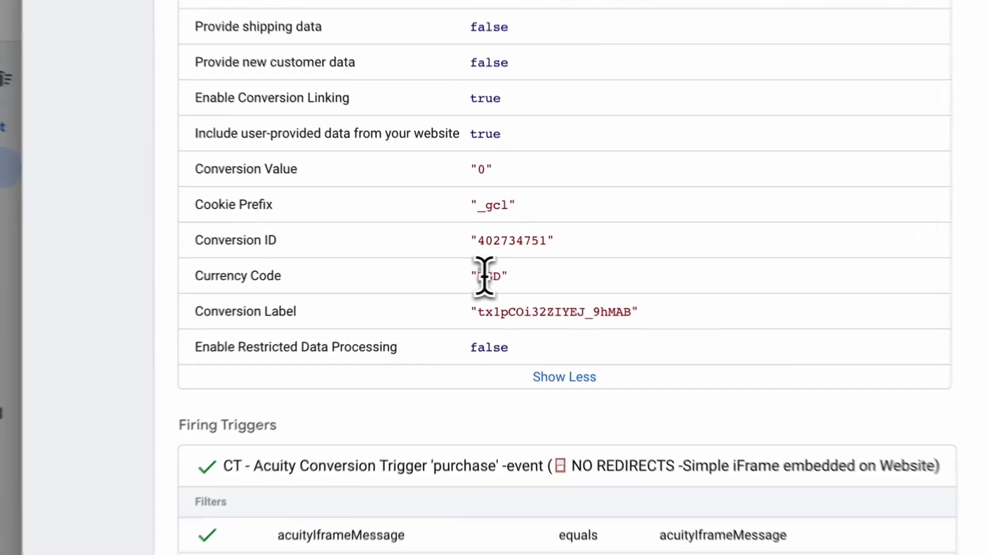
{"action": "left_click_drag", "start_coordinate": [476, 262], "coordinate": [486, 261]}
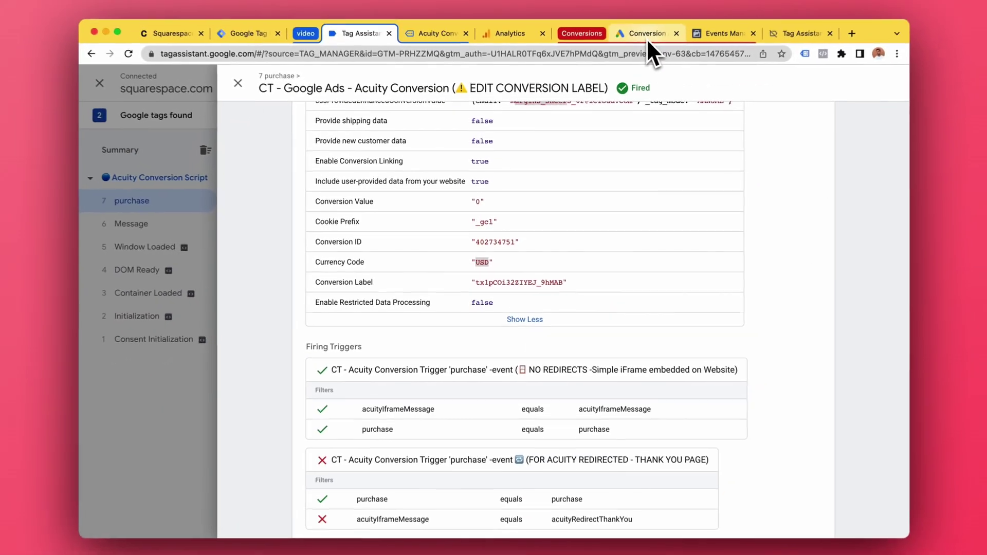
{"action": "left_click", "coordinate": [641, 45]}
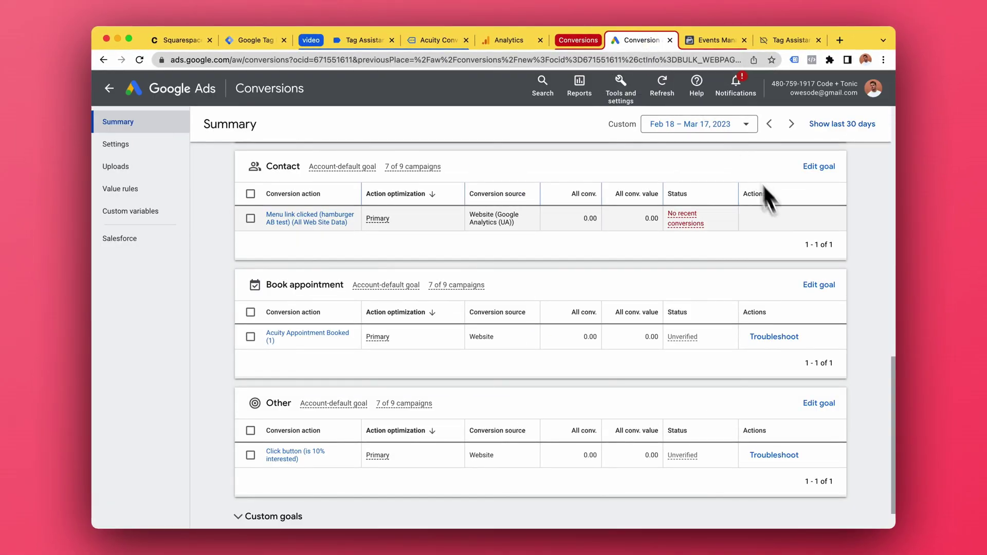
Reload the Google Ads conversions summary and scroll down to the Book appointment section.
{"action": "scroll", "coordinate": [753, 271], "scroll_direction": "down", "scroll_amount": 2}
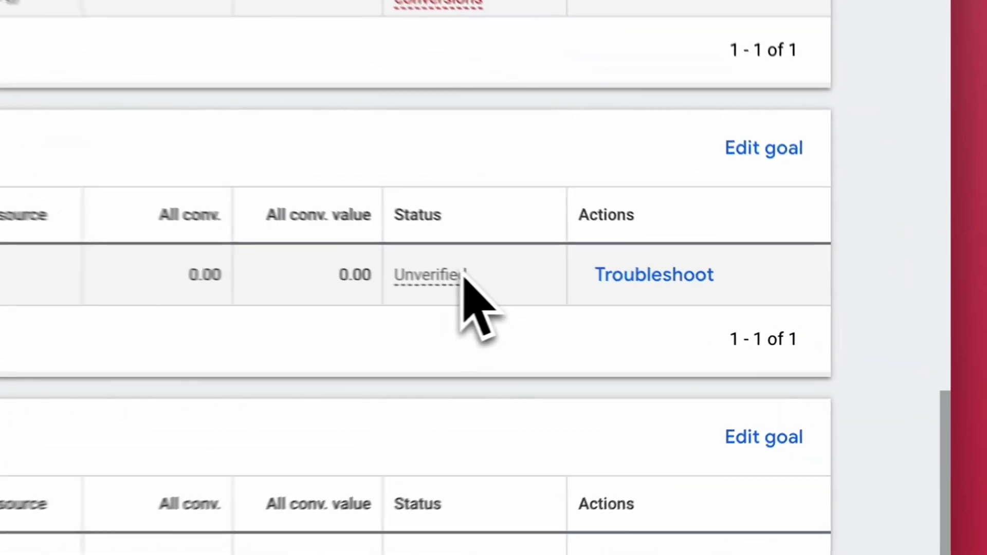
{"action": "mouse_move", "coordinate": [463, 277]}
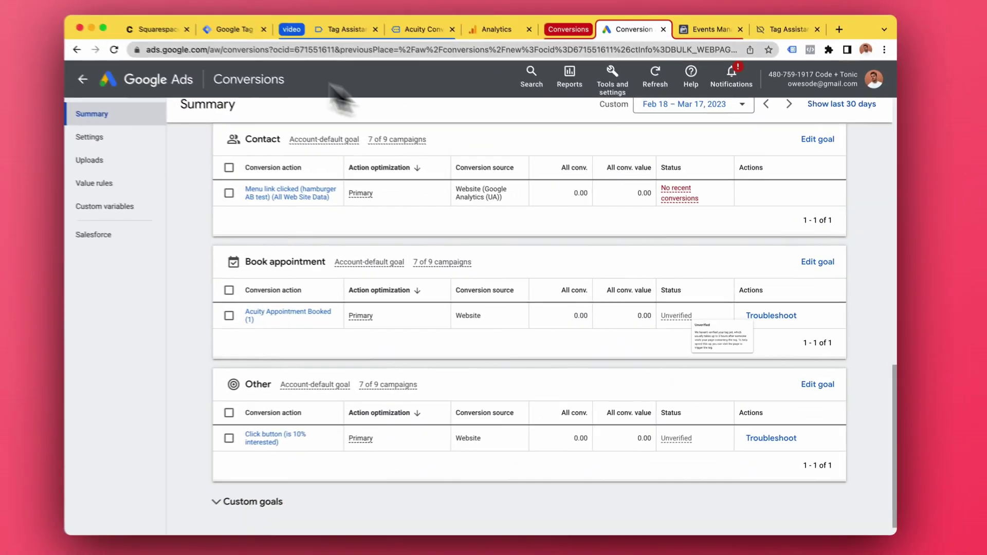
{"action": "left_click", "coordinate": [114, 50]}
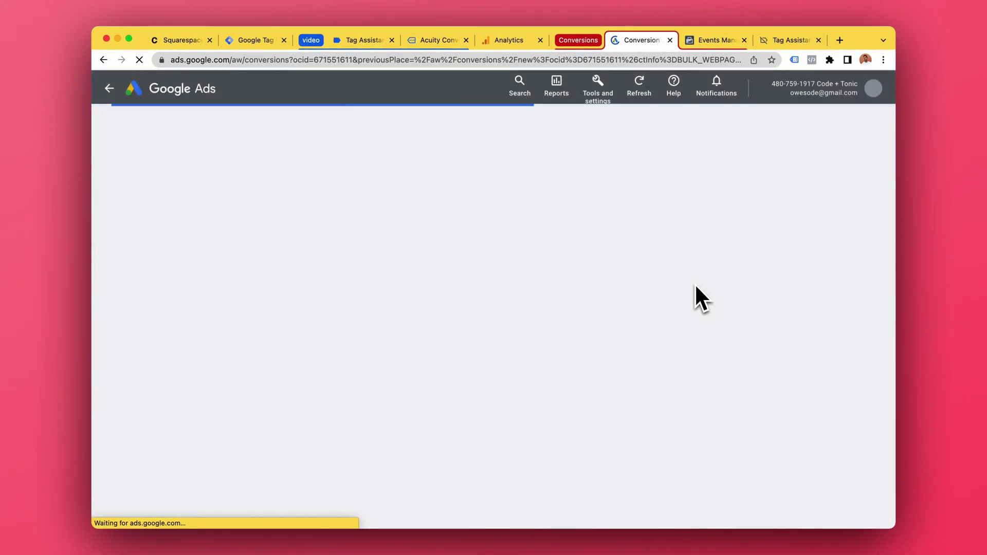
{"action": "scroll", "coordinate": [697, 287], "scroll_direction": "down", "scroll_amount": 8}
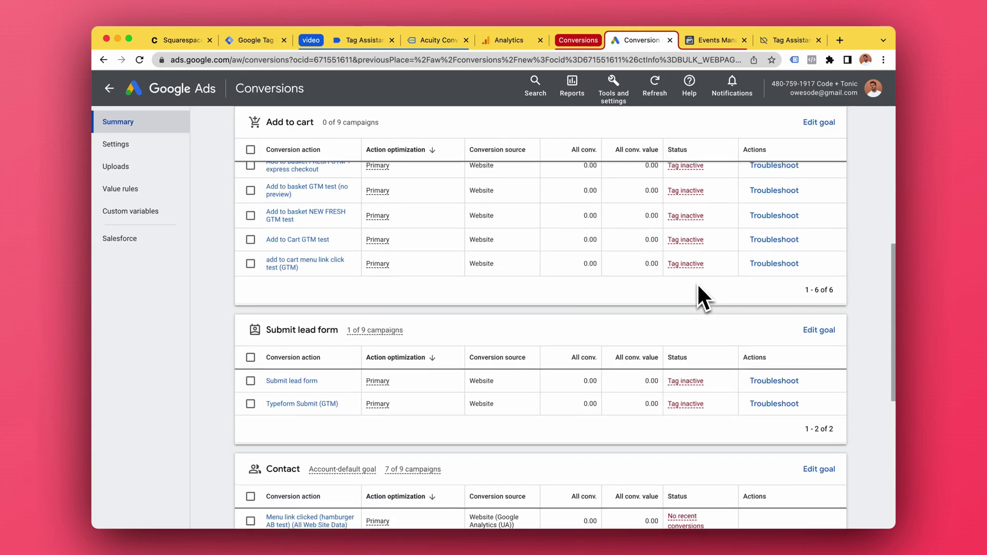
{"action": "scroll", "coordinate": [698, 286], "scroll_direction": "down", "scroll_amount": 5}
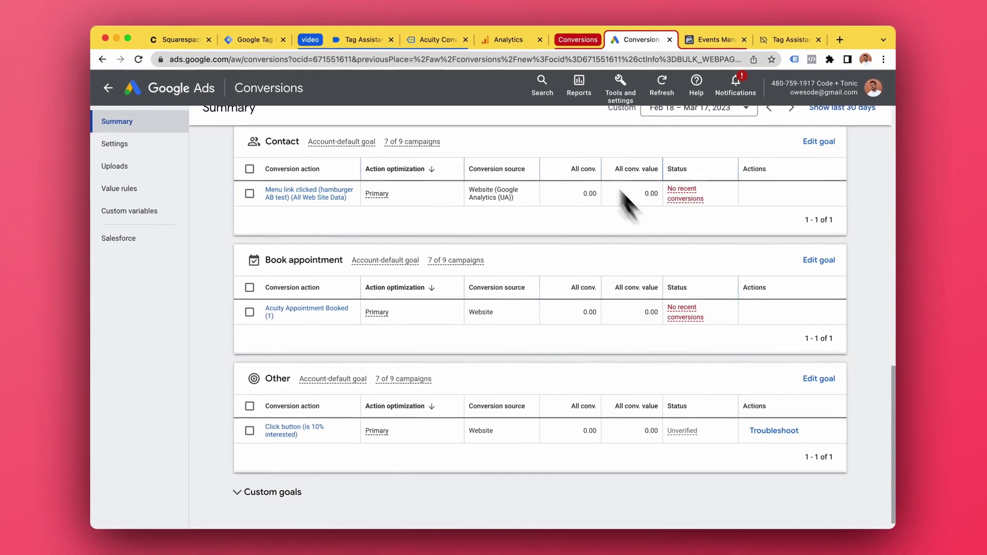
Cross-check the Tag Assistant and Acuity booking confirmation pages, then go to Analytics DebugView.
{"action": "left_click", "coordinate": [385, 46]}
{"action": "left_click", "coordinate": [436, 45]}
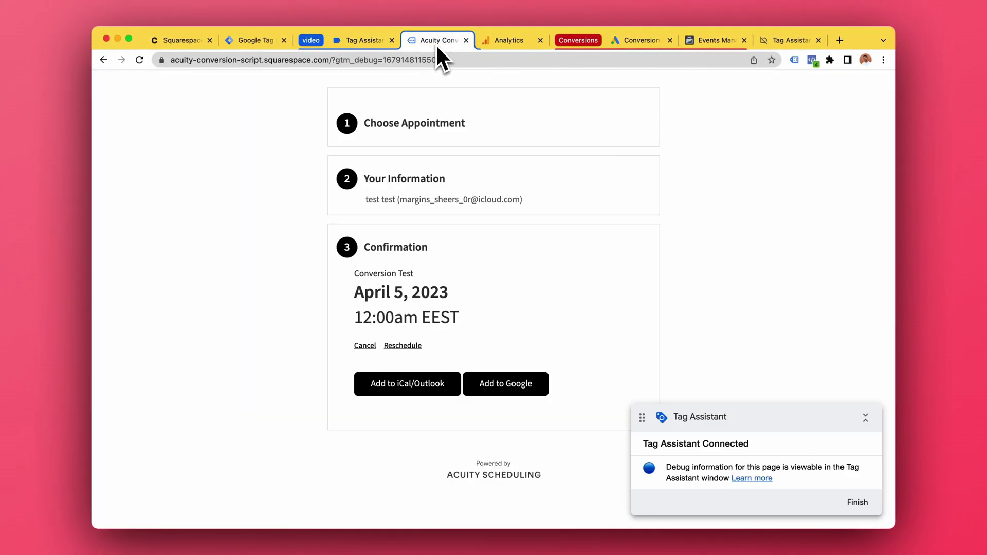
{"action": "left_click", "coordinate": [659, 45]}
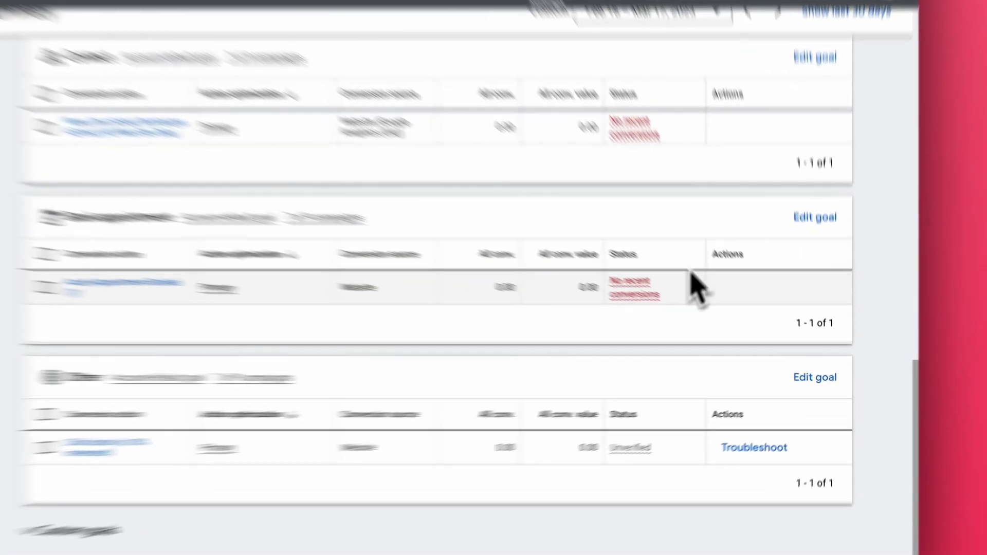
{"action": "scroll", "coordinate": [697, 278], "scroll_direction": "up", "scroll_amount": 2}
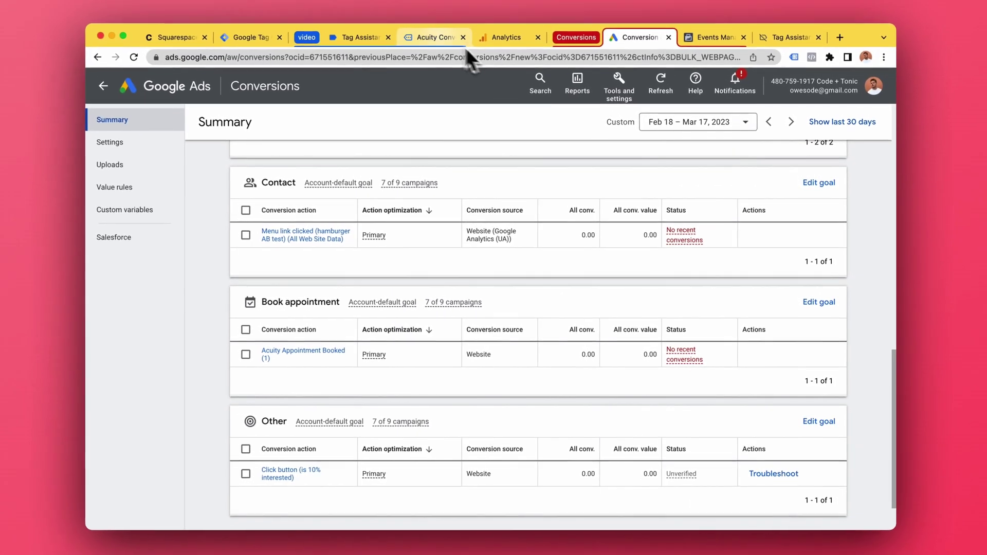
{"action": "left_click", "coordinate": [435, 37]}
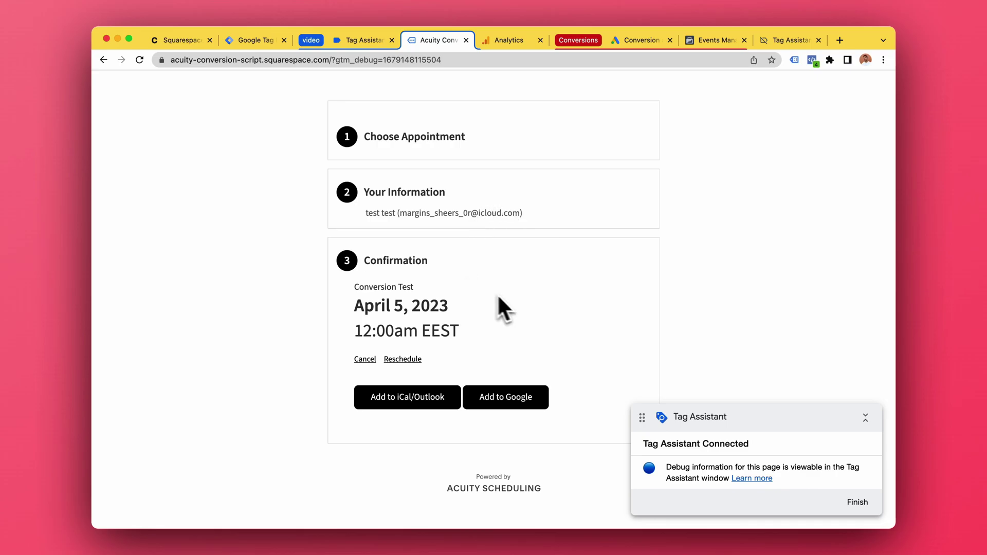
{"action": "scroll", "coordinate": [504, 297], "scroll_direction": "up", "scroll_amount": 1}
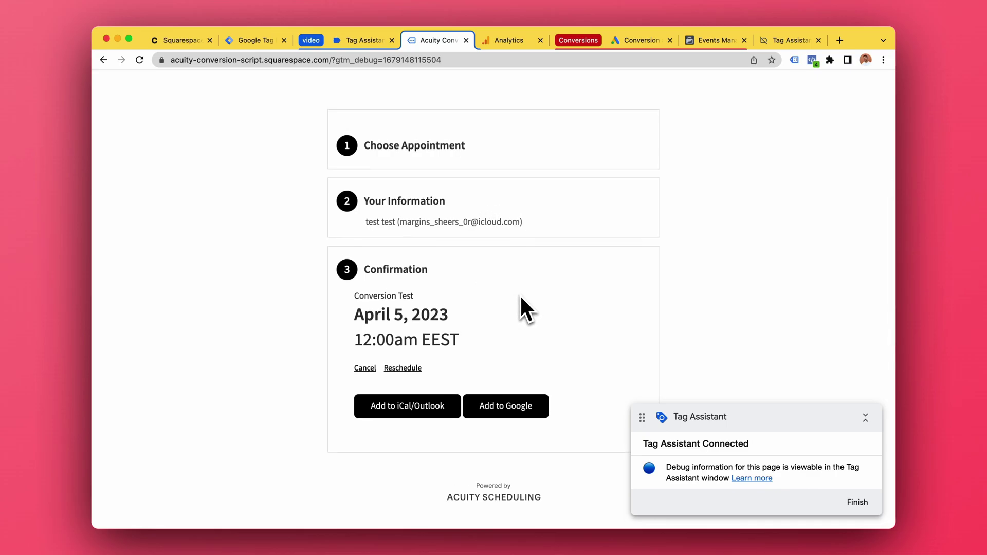
{"action": "left_click", "coordinate": [663, 42]}
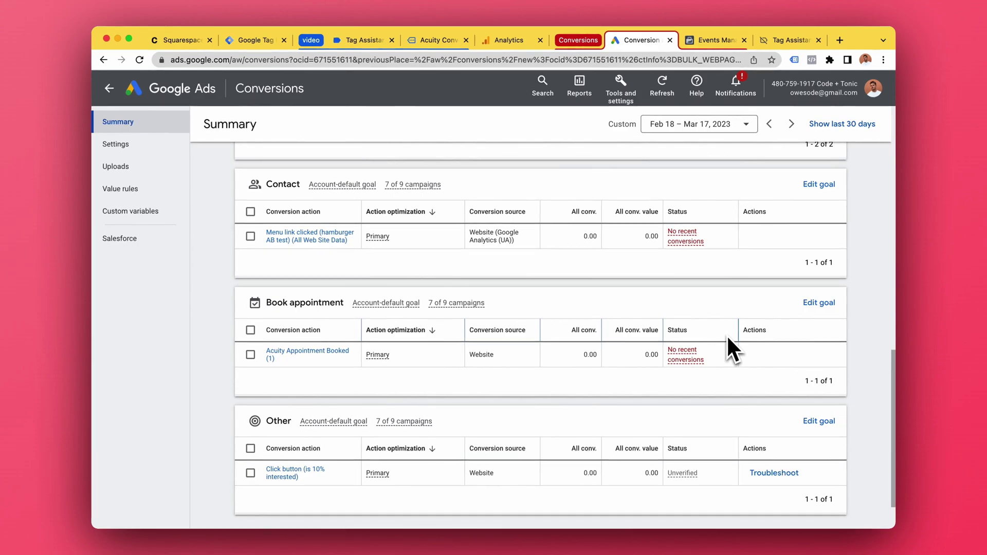
{"action": "left_click", "coordinate": [523, 42]}
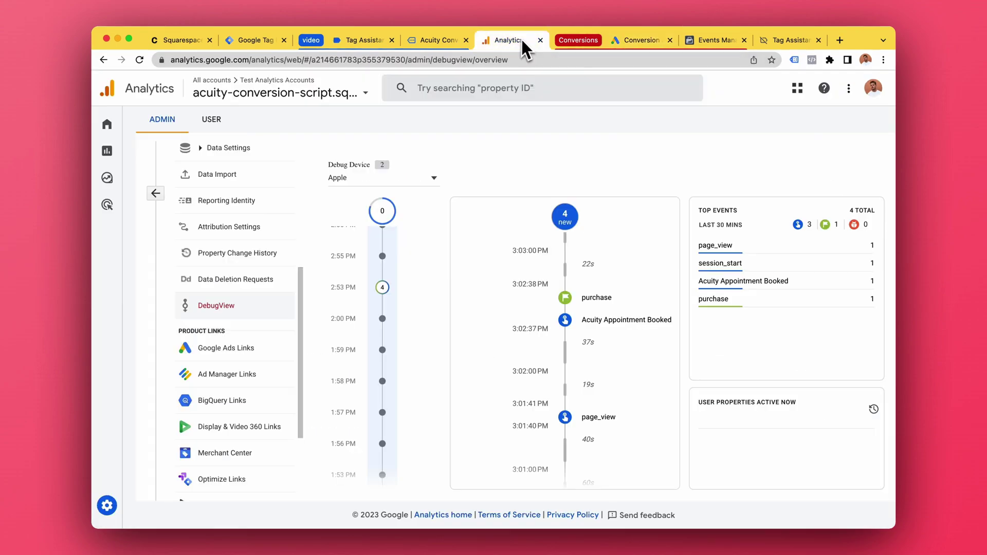
Find the purchase and Acuity Appointment Booked events in DebugView, then return to Google Ads conversions.
{"action": "scroll", "coordinate": [644, 237], "scroll_direction": "down", "scroll_amount": 1}
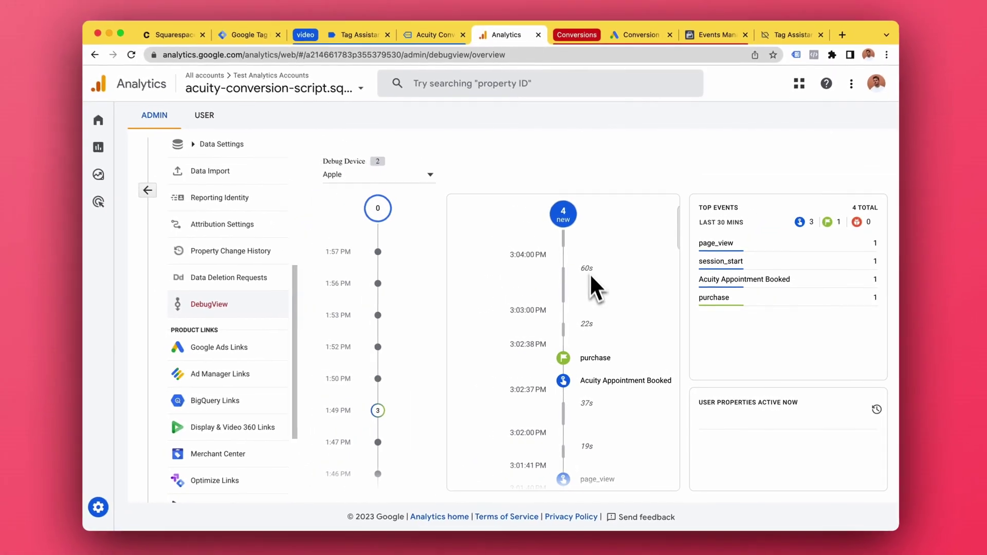
{"action": "left_click", "coordinate": [641, 40]}
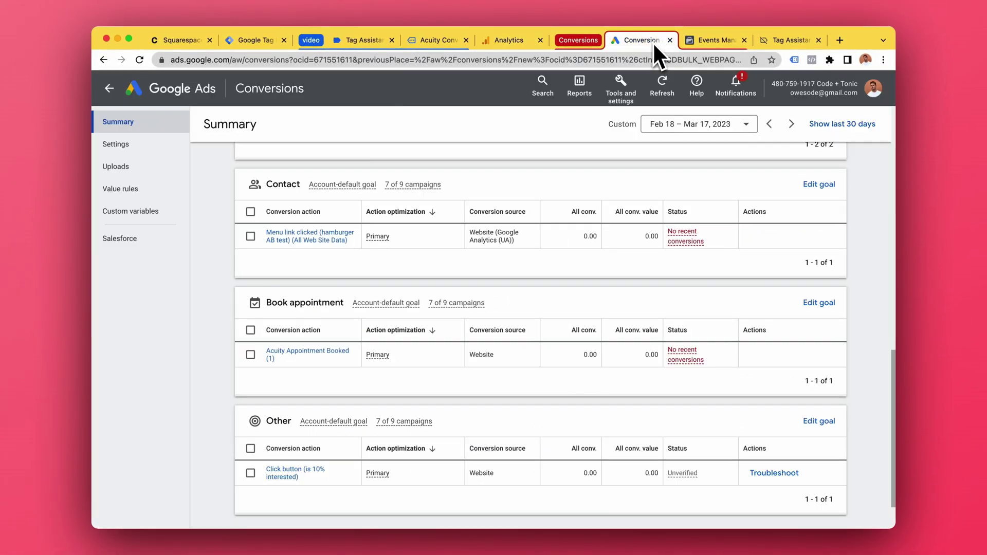
Check the Acuity Appointment Booked status under Book appointment, which still shows no recent conversions.
{"action": "scroll", "coordinate": [792, 268], "scroll_direction": "down", "scroll_amount": 1}
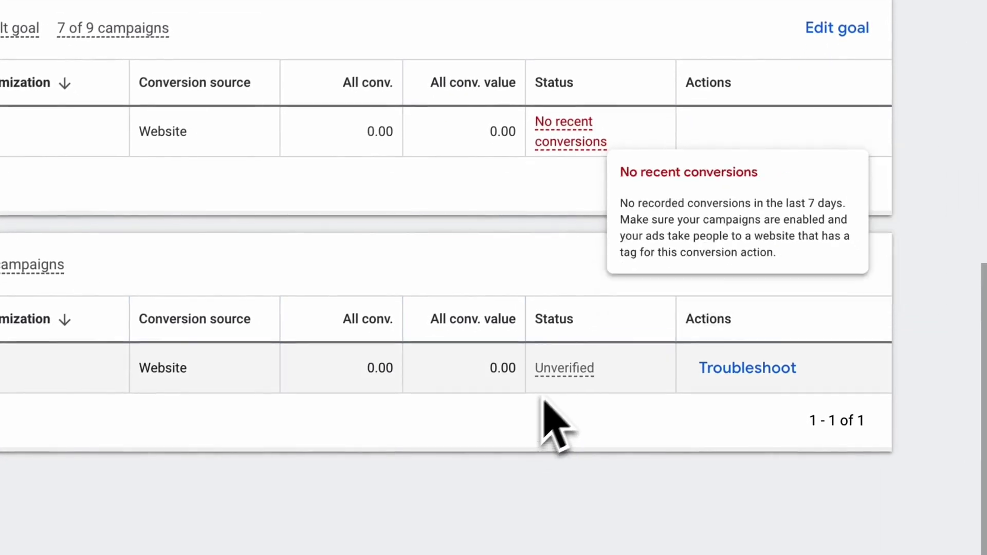
{"action": "mouse_move", "coordinate": [681, 428]}
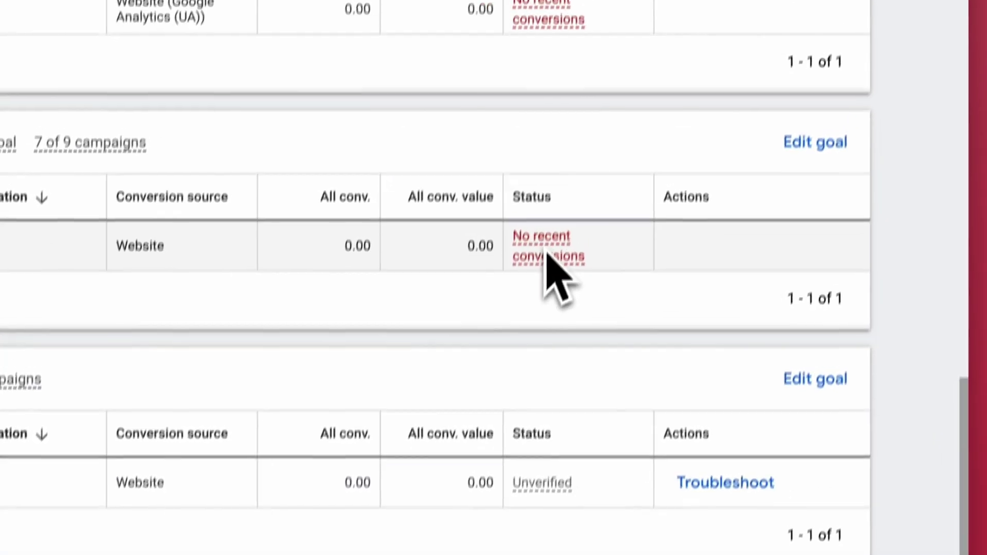
{"action": "mouse_move", "coordinate": [563, 143]}
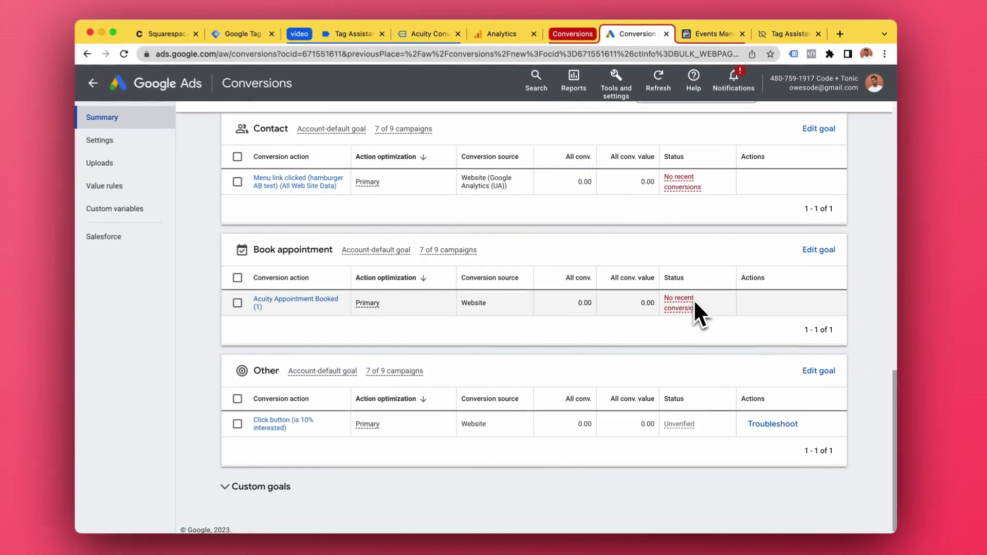
{"action": "mouse_move", "coordinate": [688, 308]}
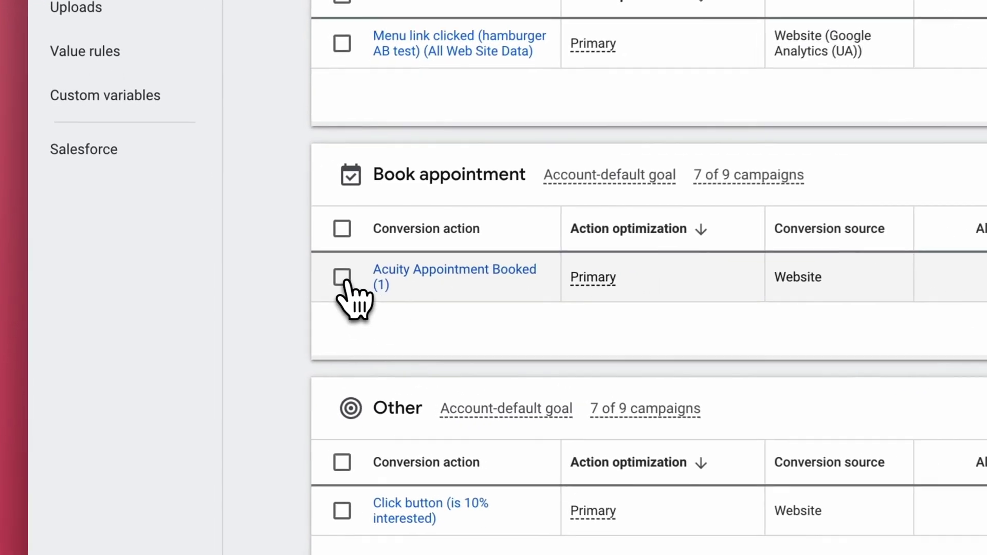
{"action": "left_click", "coordinate": [342, 277]}
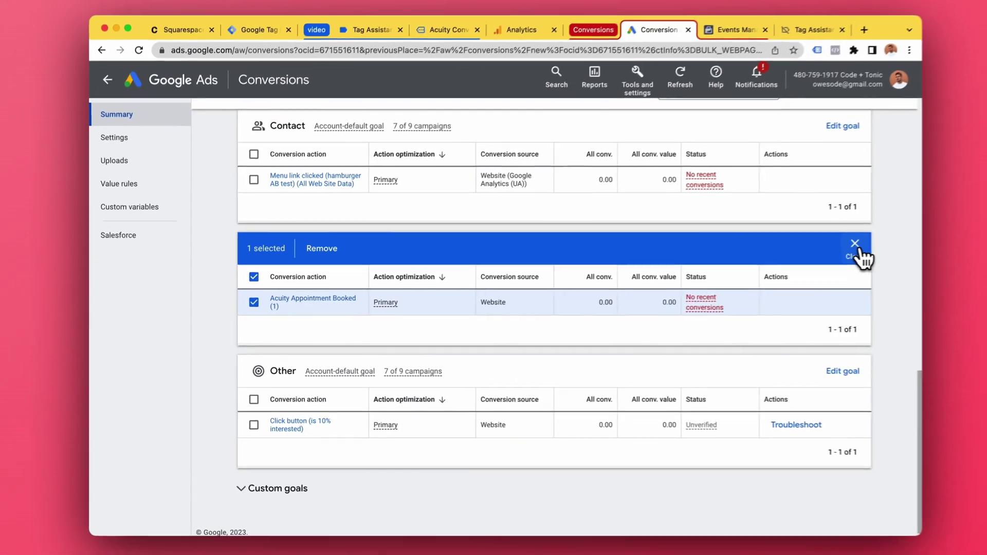
{"action": "left_click", "coordinate": [860, 246]}
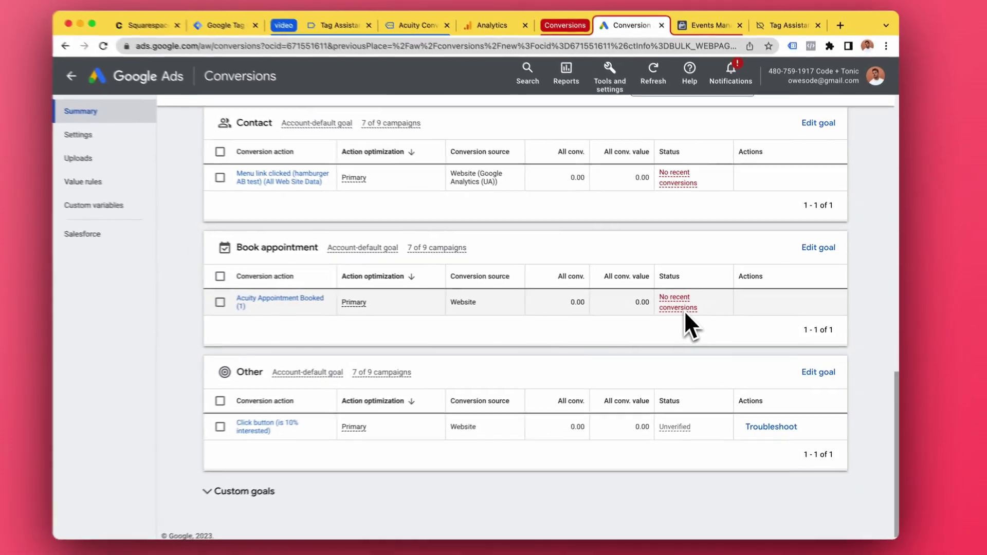
{"action": "mouse_move", "coordinate": [555, 303]}
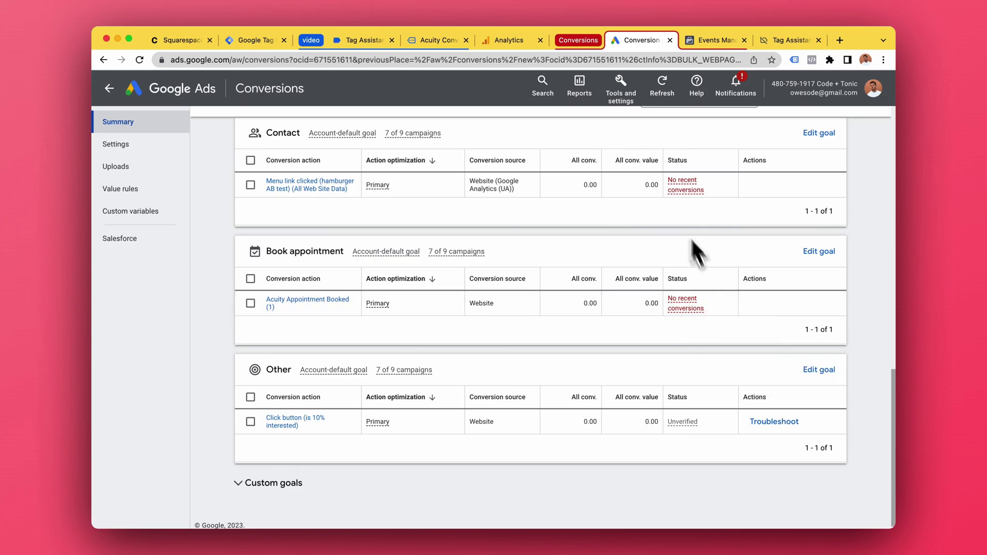
{"action": "left_click", "coordinate": [371, 40]}
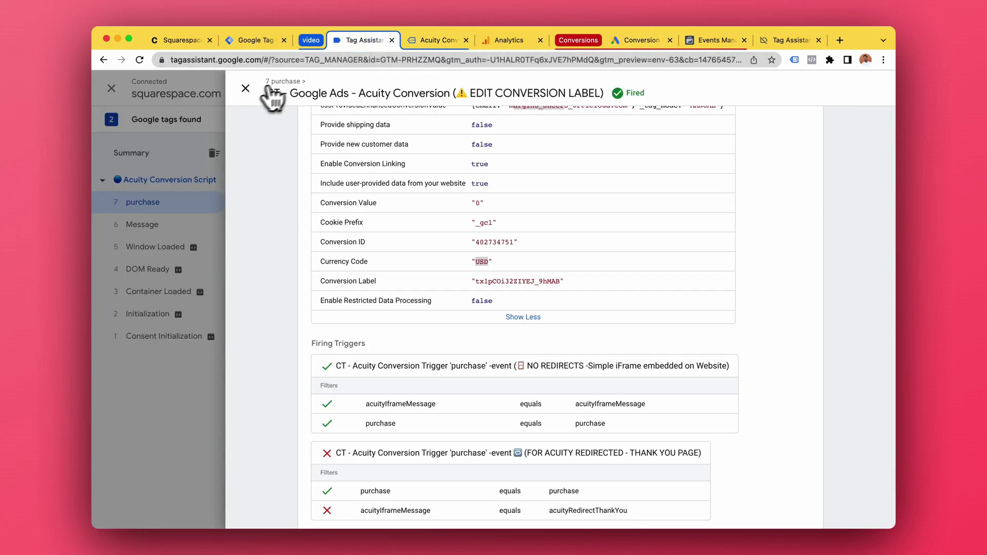
{"action": "left_click", "coordinate": [245, 89]}
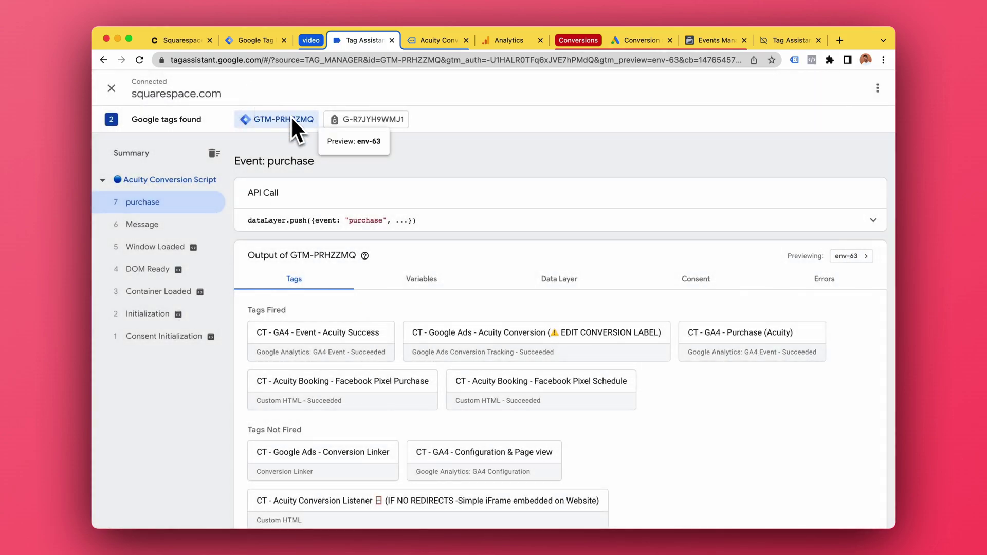
{"action": "scroll", "coordinate": [377, 231], "scroll_direction": "down", "scroll_amount": 1}
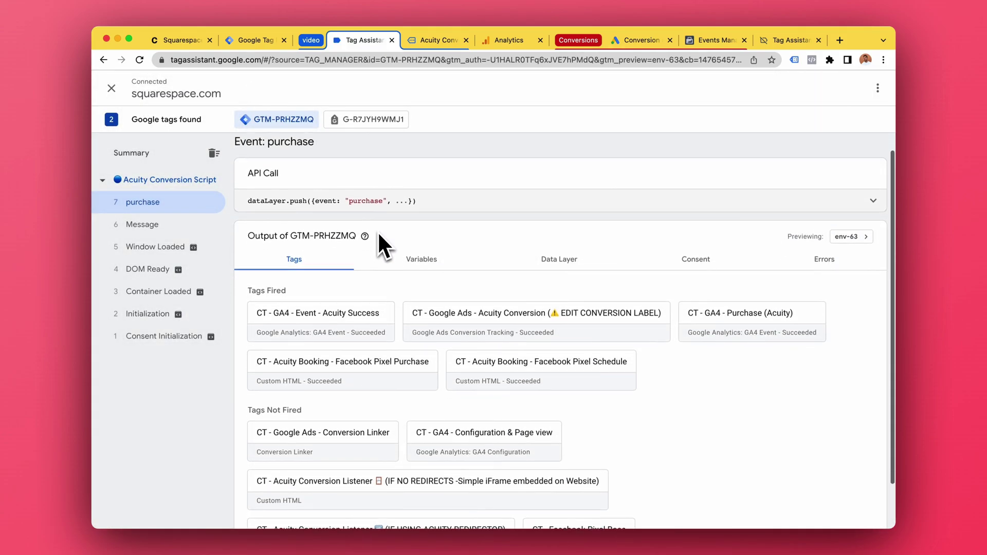
{"action": "scroll", "coordinate": [377, 231], "scroll_direction": "down", "scroll_amount": 2}
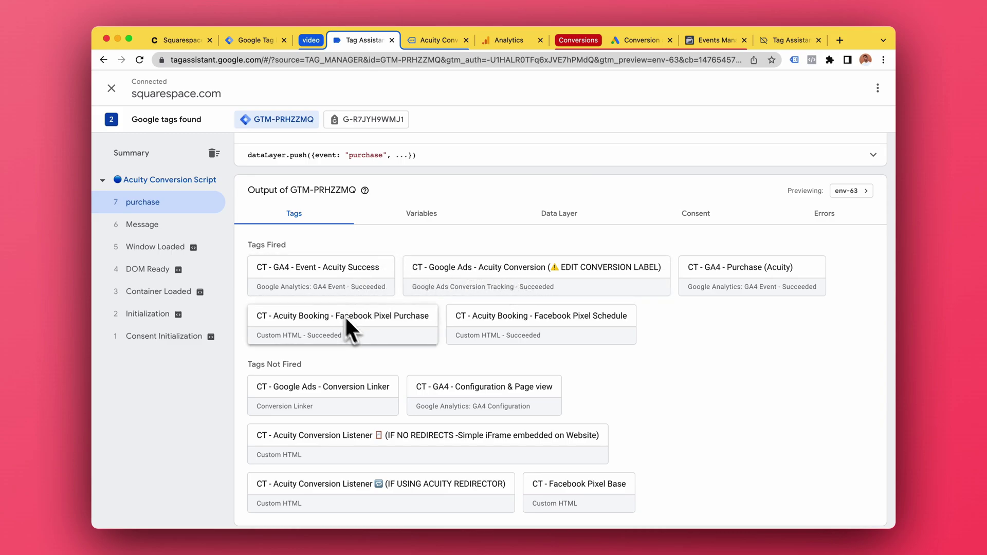
{"action": "left_click", "coordinate": [524, 288]}
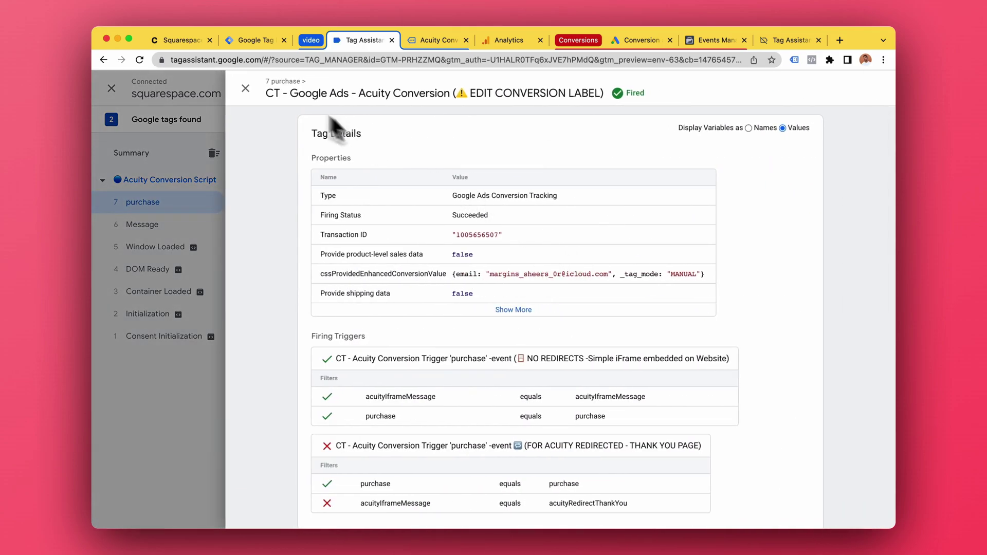
{"action": "left_click", "coordinate": [247, 88]}
Inspect the Acuity Appointment Booked event's details in the DebugView timeline alongside purchase.
{"action": "left_click", "coordinate": [518, 44]}
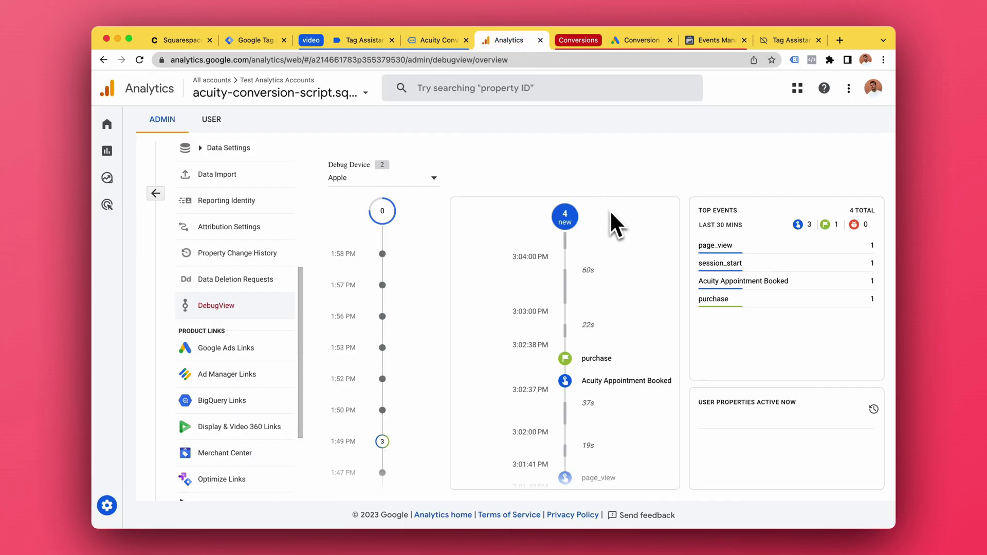
{"action": "scroll", "coordinate": [628, 372], "scroll_direction": "down", "scroll_amount": 2}
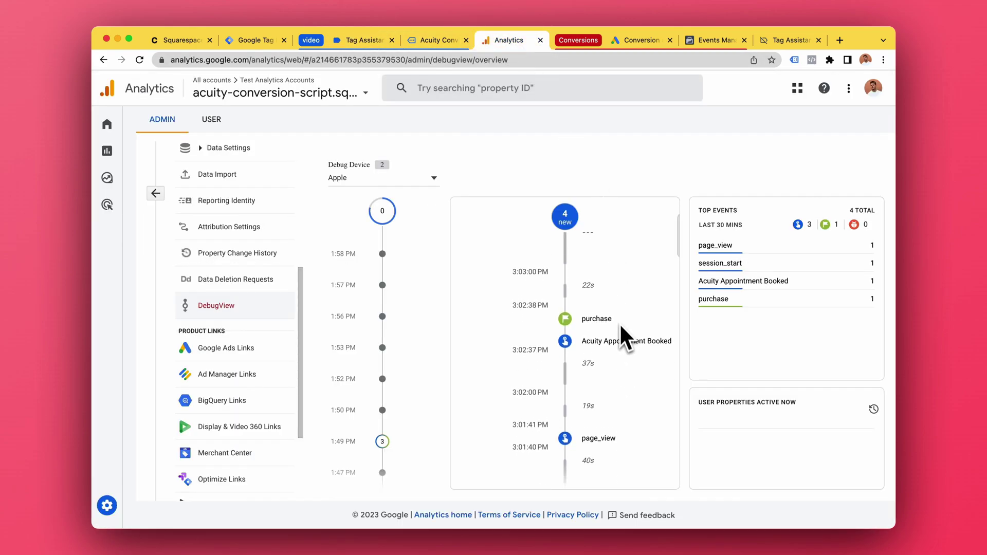
{"action": "scroll", "coordinate": [622, 329], "scroll_direction": "down", "scroll_amount": 1}
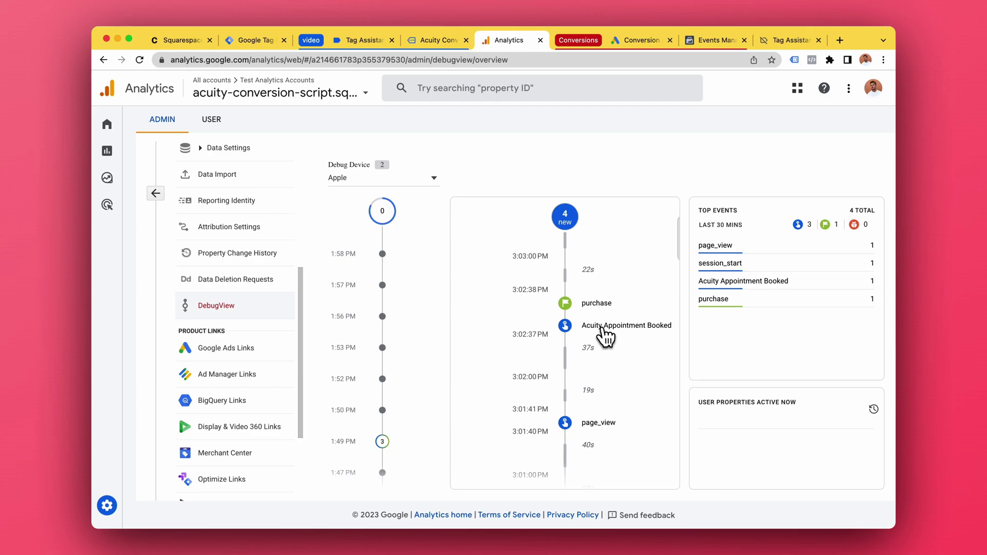
{"action": "left_click", "coordinate": [604, 333]}
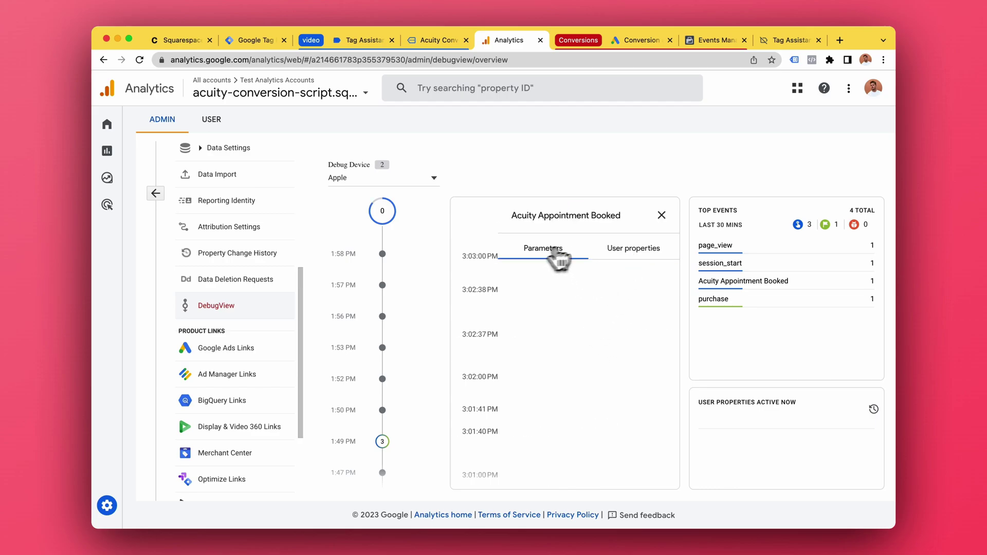
{"action": "left_click", "coordinate": [661, 215]}
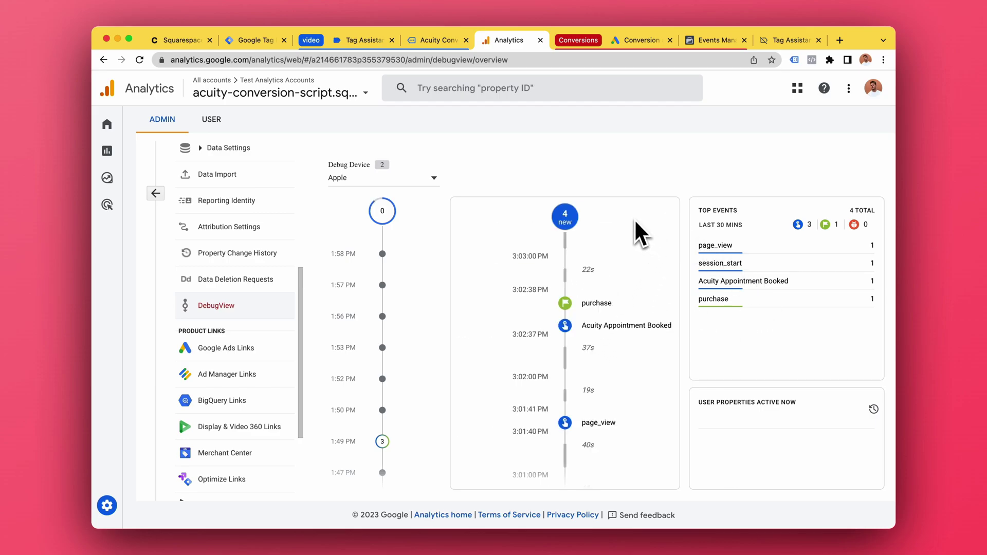
Open the CT - Google Ads - Acuity Conversion tag from the workspace's Tags list.
{"action": "left_click", "coordinate": [256, 40]}
{"action": "scroll", "coordinate": [399, 180], "scroll_direction": "down", "scroll_amount": 1}
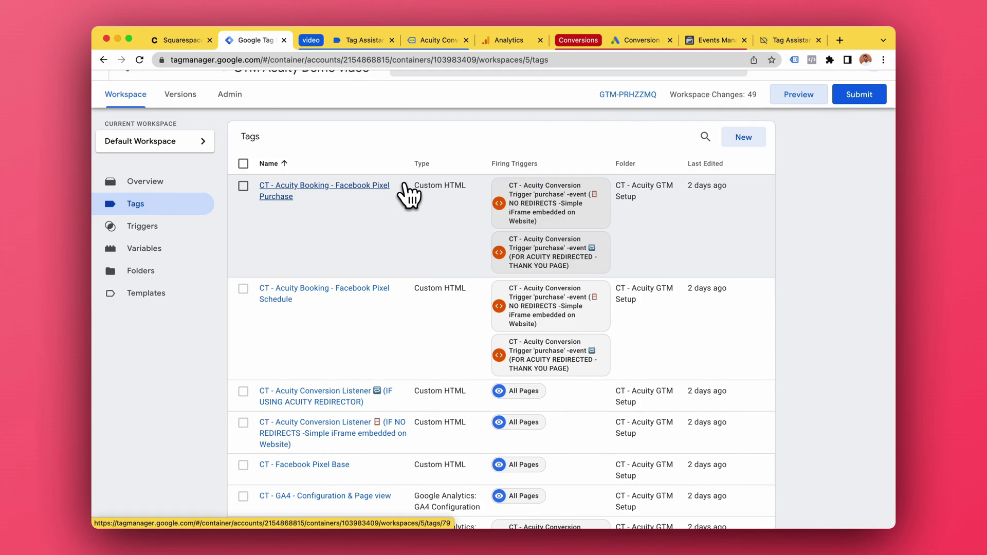
{"action": "scroll", "coordinate": [404, 192], "scroll_direction": "down", "scroll_amount": 10}
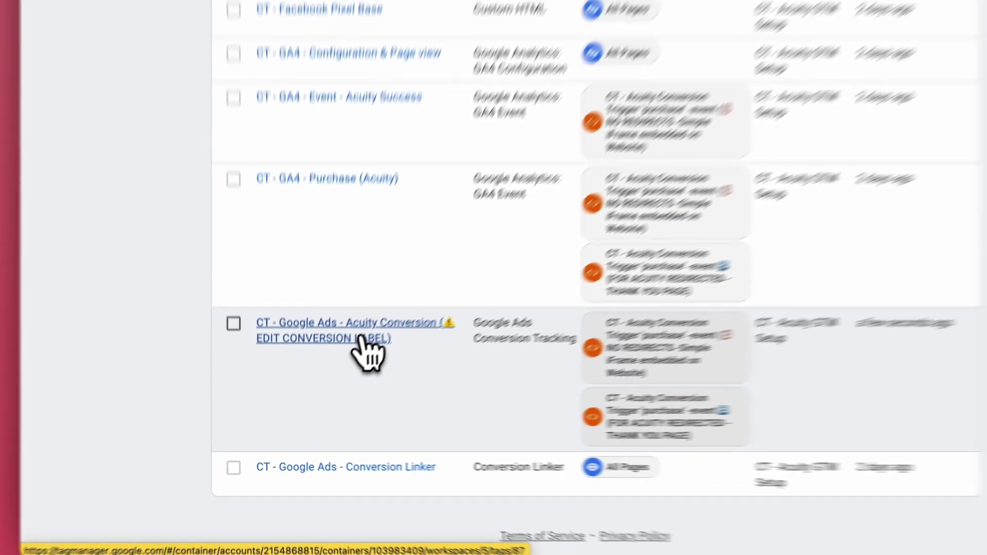
{"action": "left_click", "coordinate": [400, 289]}
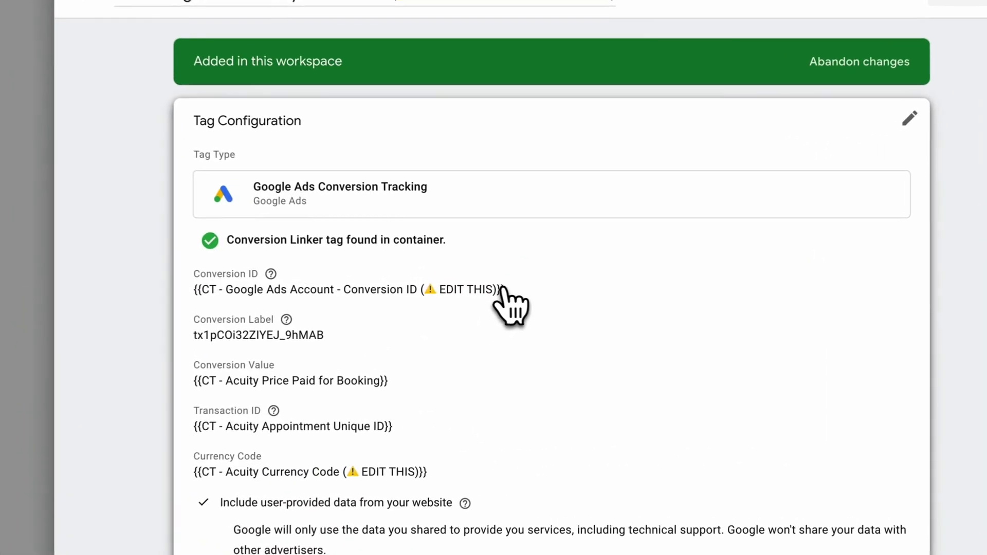
Make the tag configuration editable and review its Conversion ID and Conversion Label values.
{"action": "left_click", "coordinate": [526, 288]}
{"action": "scroll", "coordinate": [517, 296], "scroll_direction": "down", "scroll_amount": 2}
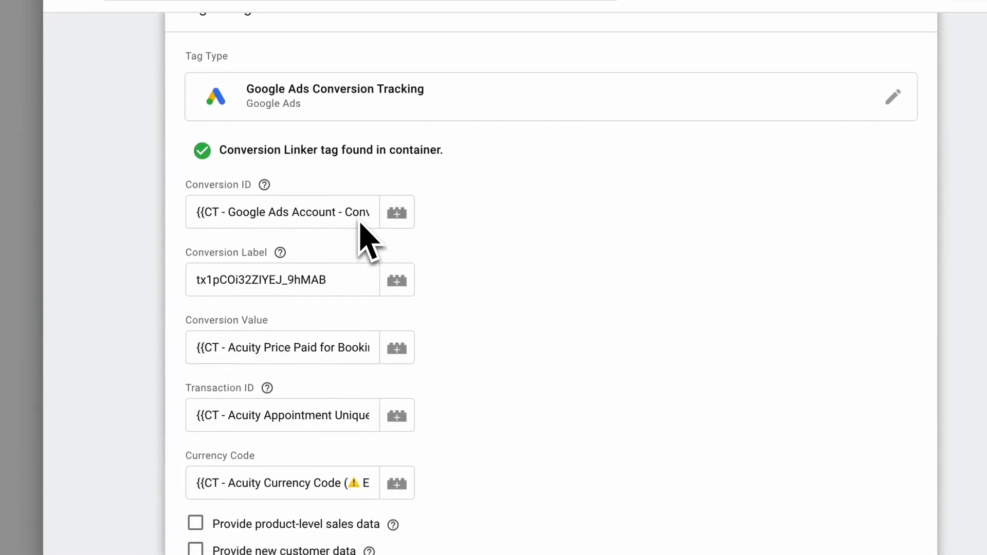
{"action": "triple_click", "coordinate": [203, 212]}
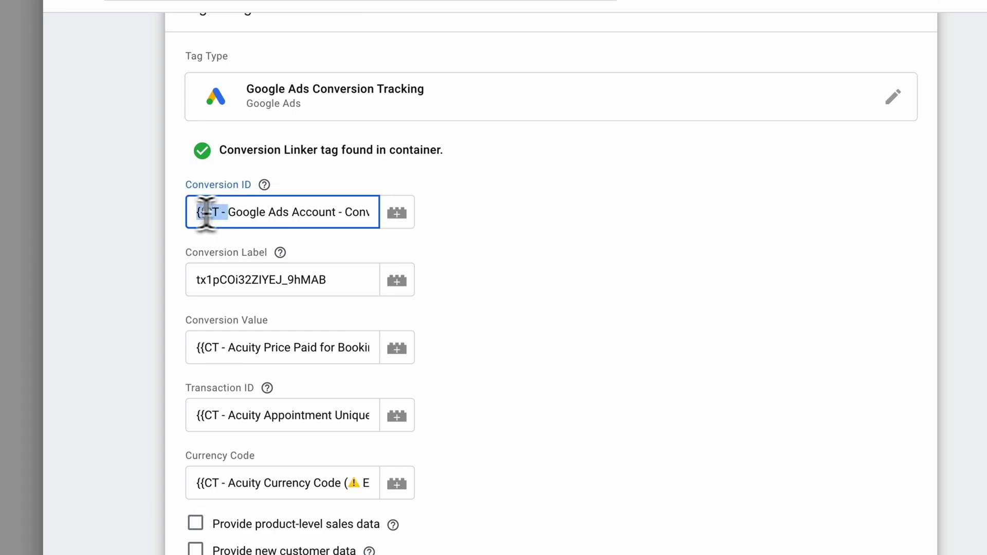
{"action": "left_click", "coordinate": [349, 214]}
{"action": "key", "text": "Left"}
{"action": "key", "text": "Left"}
{"action": "key", "text": "Left"}
{"action": "key", "text": "Left"}
{"action": "key", "text": "Left"}
{"action": "key", "text": "Left"}
{"action": "key", "text": "Left"}
{"action": "key", "text": "Left"}
{"action": "key", "text": "Left"}
{"action": "key", "text": "Left"}
{"action": "key", "text": "Left"}
{"action": "key", "text": "Left"}
{"action": "key", "text": "Left"}
{"action": "key", "text": "Left"}
{"action": "key", "text": "Left"}
{"action": "key", "text": "Left"}
{"action": "key", "text": "Left"}
{"action": "key", "text": "Left"}
{"action": "key", "text": "Left"}
{"action": "key", "text": "Left"}
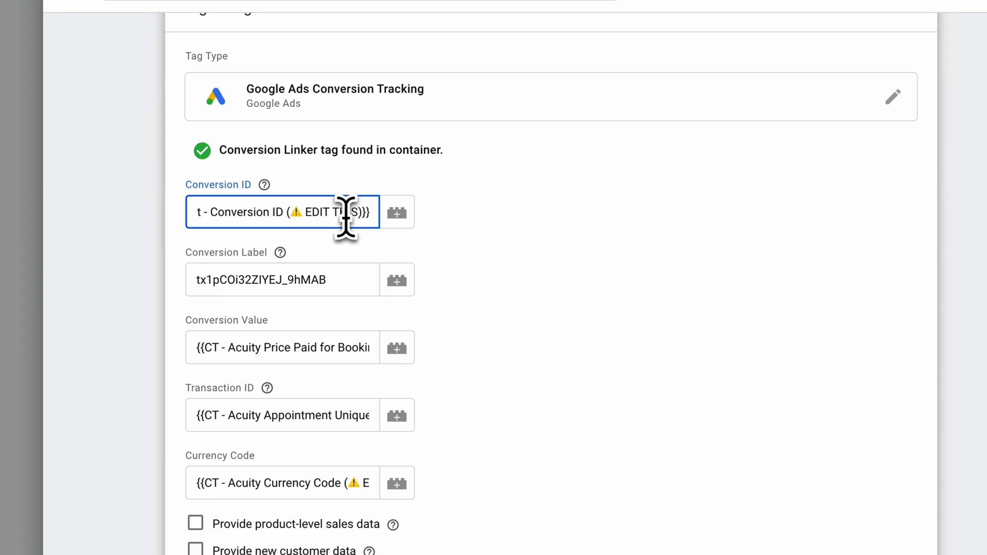
{"action": "scroll", "coordinate": [345, 211], "scroll_direction": "down", "scroll_amount": 1}
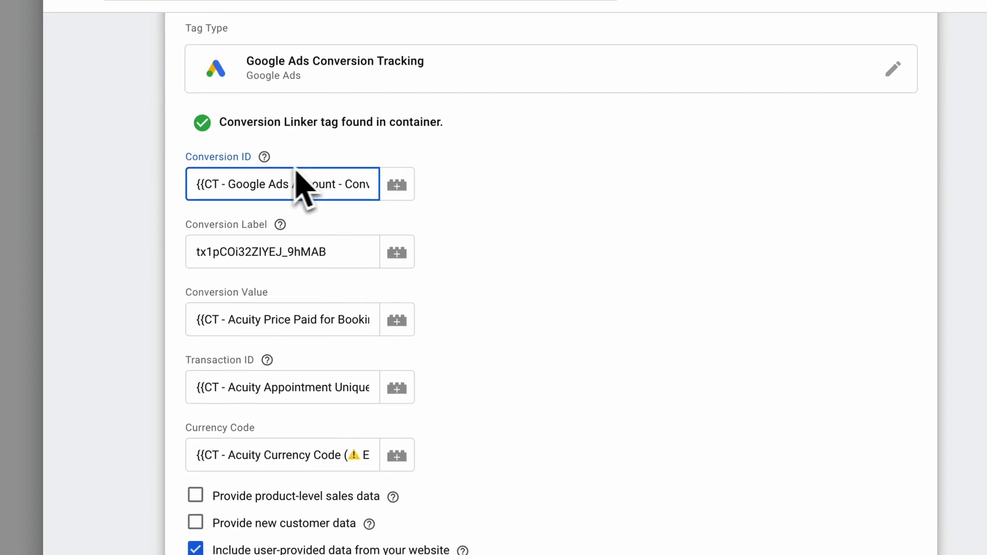
{"action": "scroll", "coordinate": [339, 236], "scroll_direction": "down", "scroll_amount": 1}
{"action": "left_click_drag", "start_coordinate": [350, 236], "coordinate": [220, 234]}
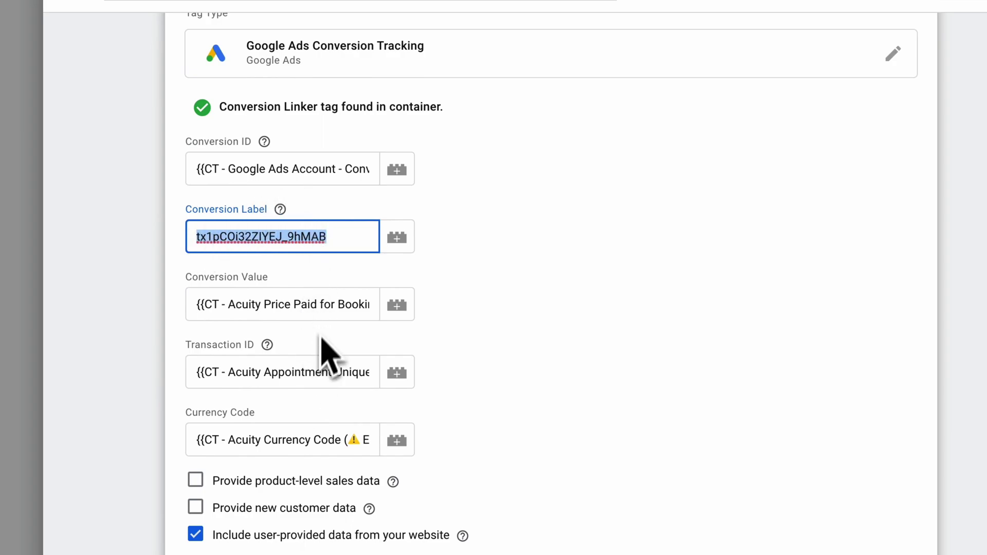
Review the Transaction ID and Currency Code values, then scroll through the remaining tag settings.
{"action": "scroll", "coordinate": [229, 314], "scroll_direction": "down", "scroll_amount": 1}
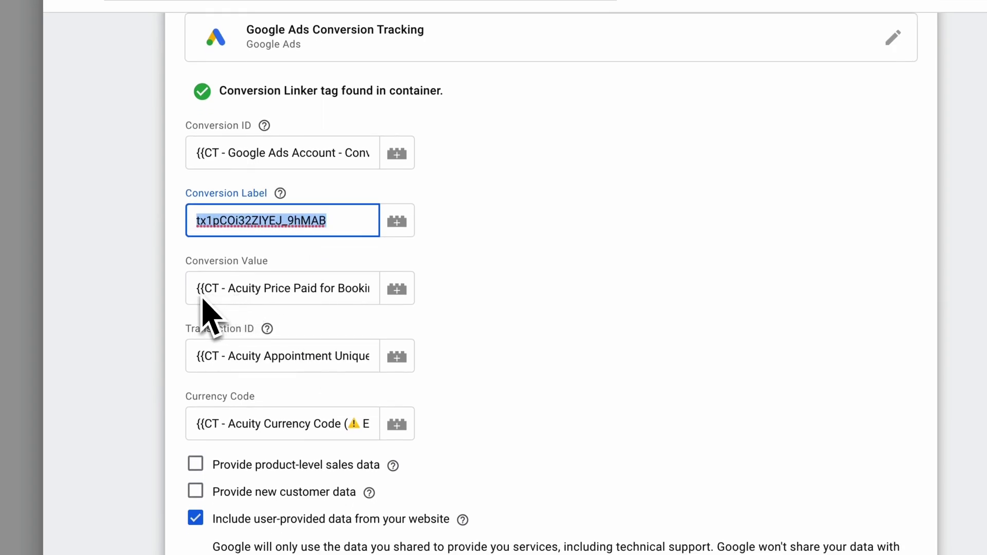
{"action": "scroll", "coordinate": [216, 300], "scroll_direction": "down", "scroll_amount": 2}
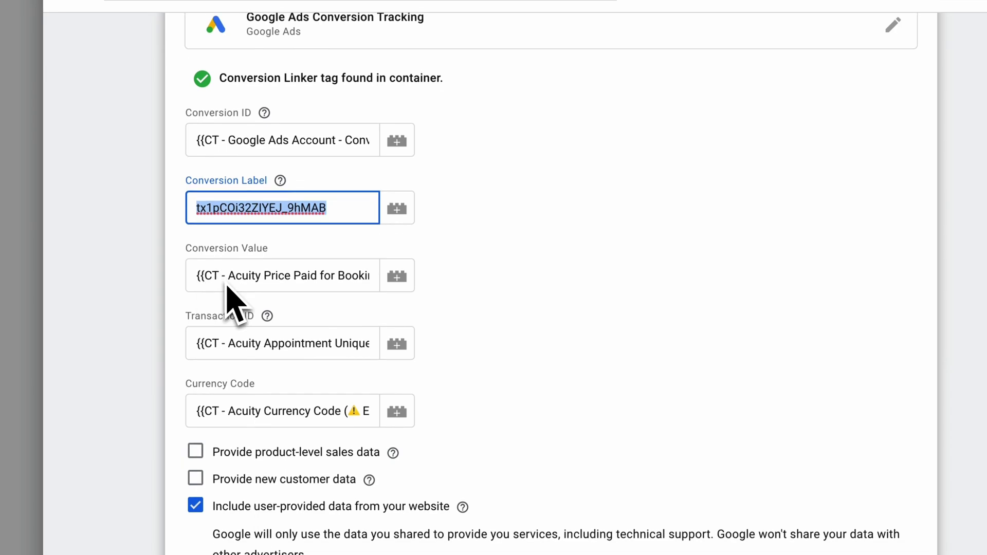
{"action": "left_click_drag", "start_coordinate": [198, 318], "coordinate": [413, 334]}
{"action": "left_click", "coordinate": [347, 319]}
{"action": "key", "text": "Home"}
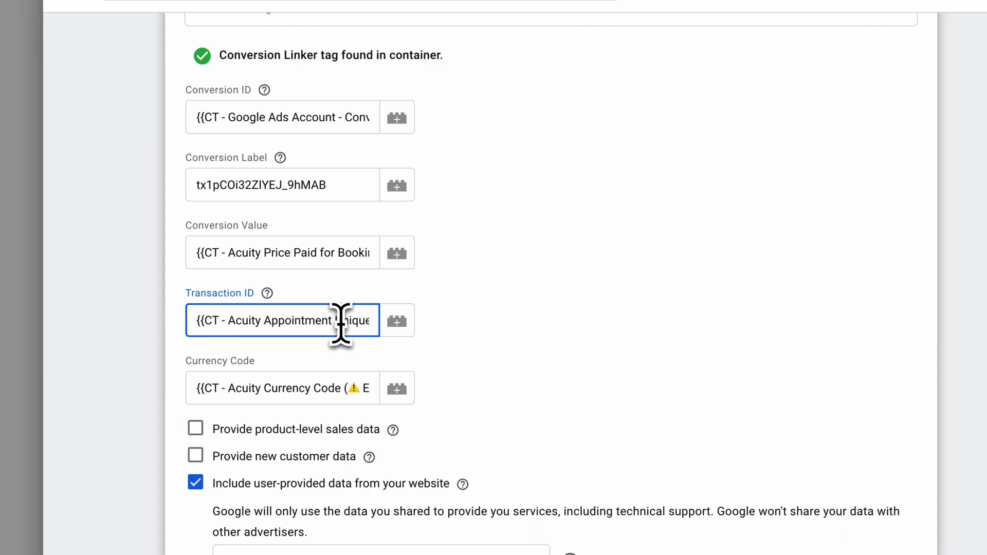
{"action": "scroll", "coordinate": [341, 324], "scroll_direction": "down", "scroll_amount": 1}
{"action": "left_click_drag", "start_coordinate": [194, 352], "coordinate": [424, 379]}
{"action": "left_click", "coordinate": [353, 355]}
{"action": "key", "text": "Home"}
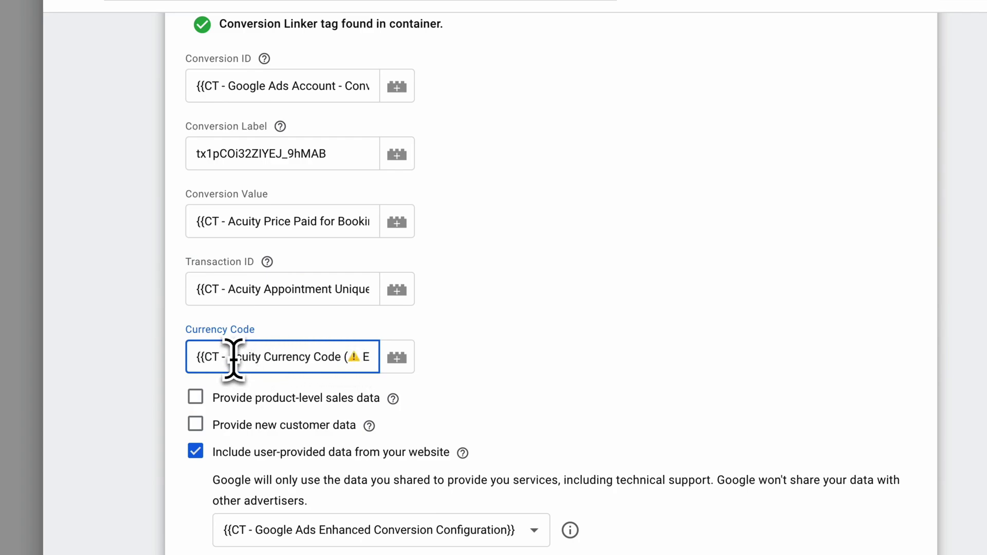
{"action": "scroll", "coordinate": [234, 357], "scroll_direction": "down", "scroll_amount": 1}
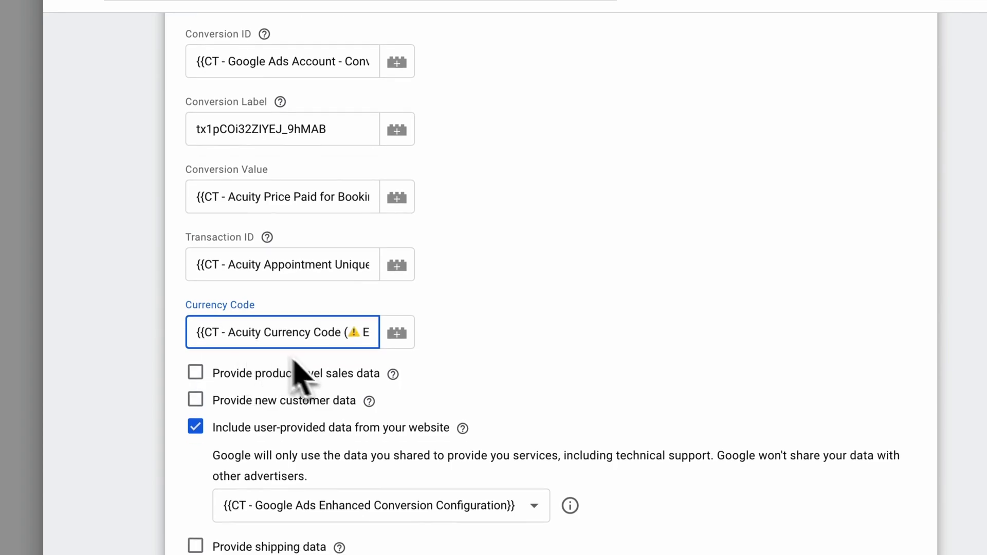
{"action": "scroll", "coordinate": [334, 442], "scroll_direction": "down", "scroll_amount": 1}
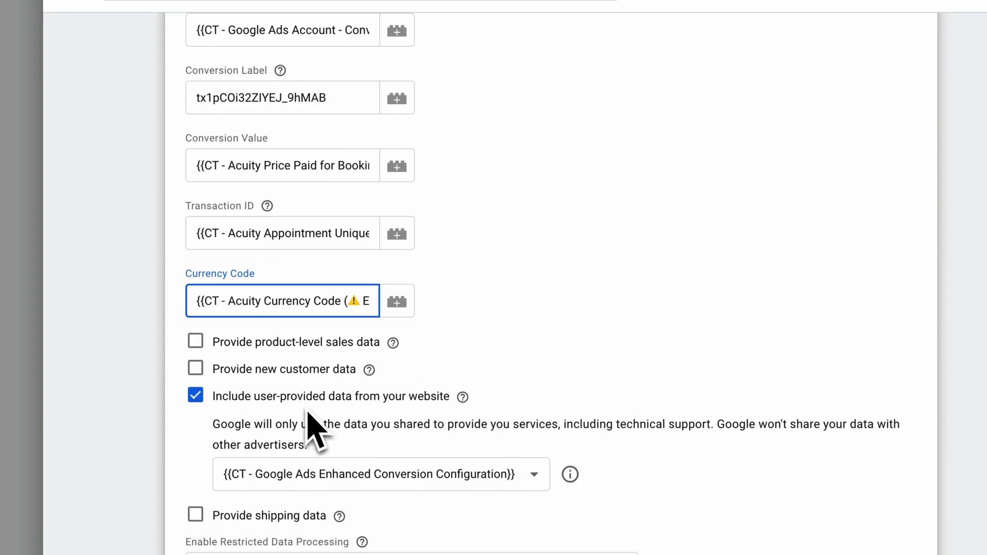
{"action": "scroll", "coordinate": [308, 414], "scroll_direction": "down", "scroll_amount": 1}
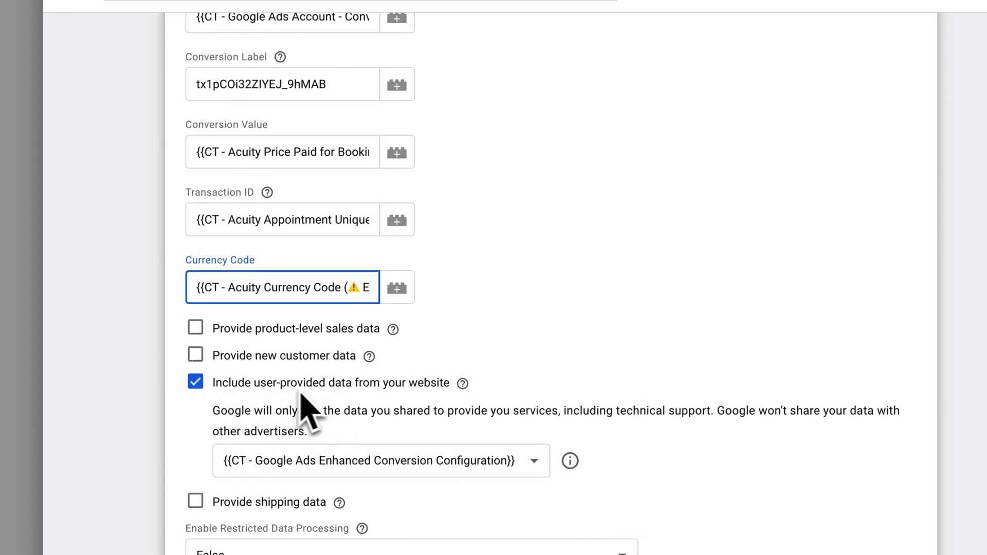
{"action": "scroll", "coordinate": [352, 393], "scroll_direction": "down", "scroll_amount": 1}
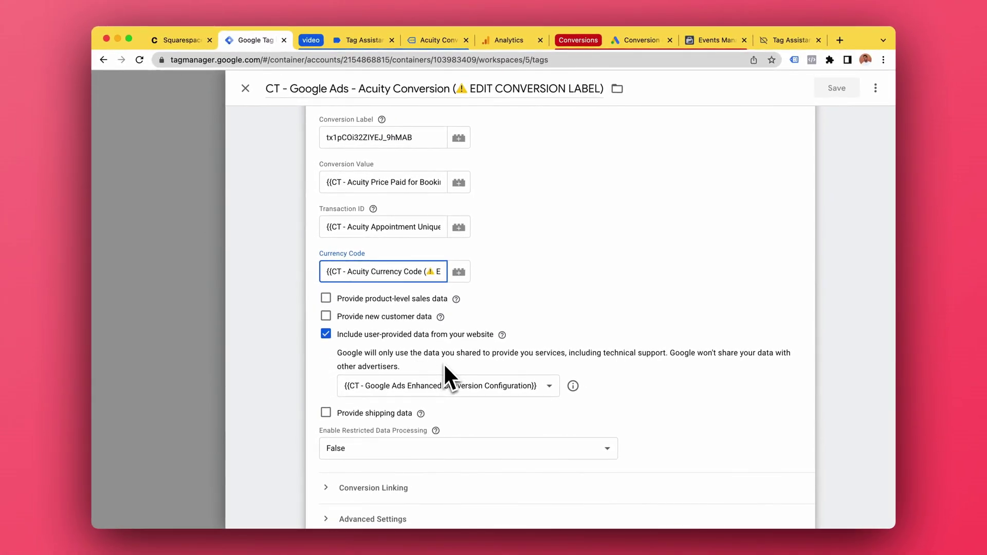
Keep {{CT - Google Ads Enhanced Conversion Configuration}} as the tag's user-provided data variable.
{"action": "scroll", "coordinate": [445, 362], "scroll_direction": "down", "scroll_amount": 1}
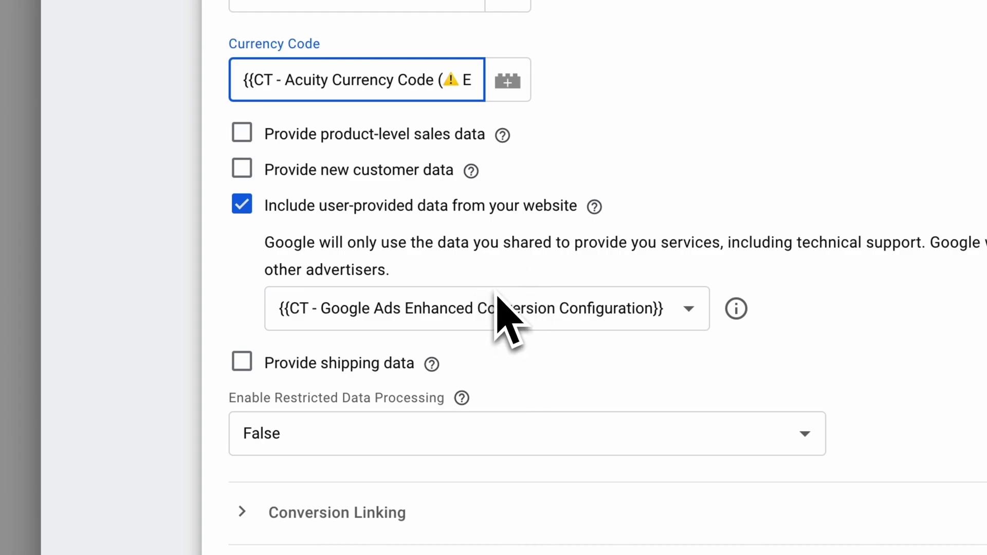
{"action": "scroll", "coordinate": [499, 292], "scroll_direction": "down", "scroll_amount": 1}
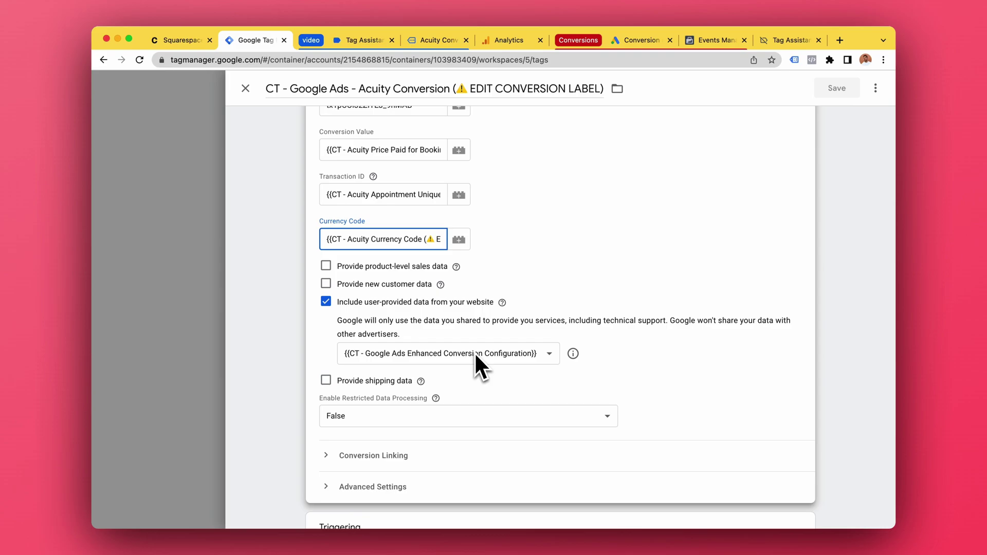
{"action": "left_click", "coordinate": [473, 354]}
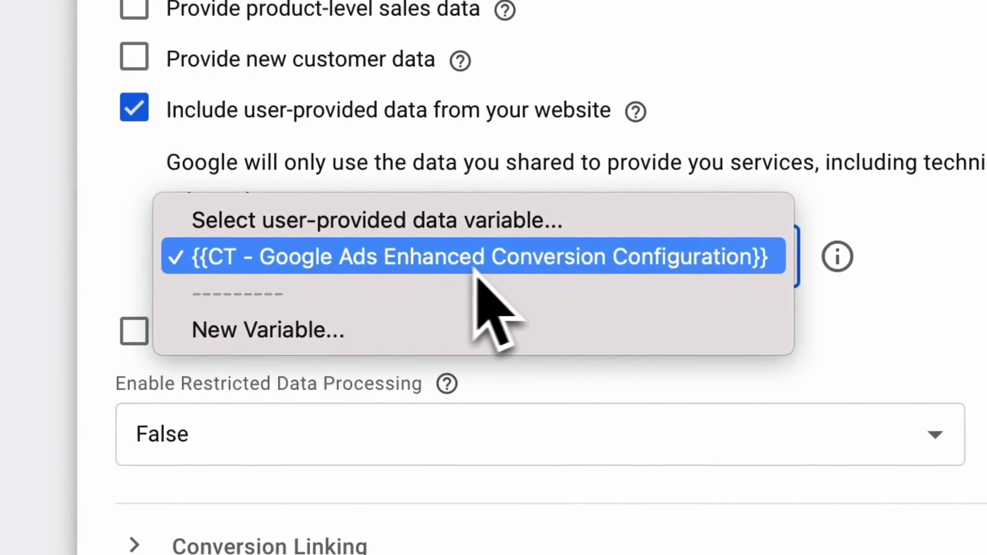
{"action": "left_click", "coordinate": [714, 271]}
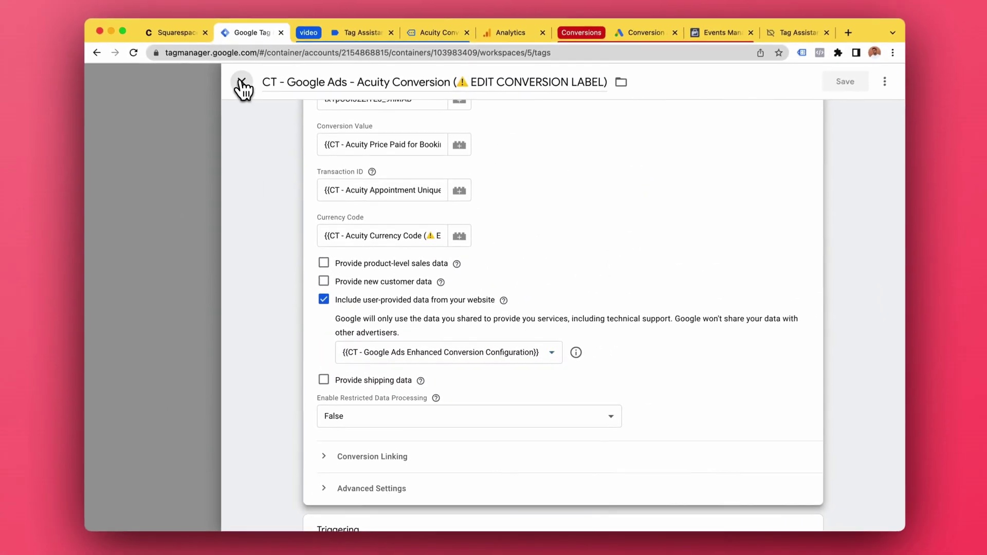
Verify the Enhanced Conversion Configuration variable takes Email from CT - Acuity Booking Email Address.
{"action": "left_click", "coordinate": [239, 89]}
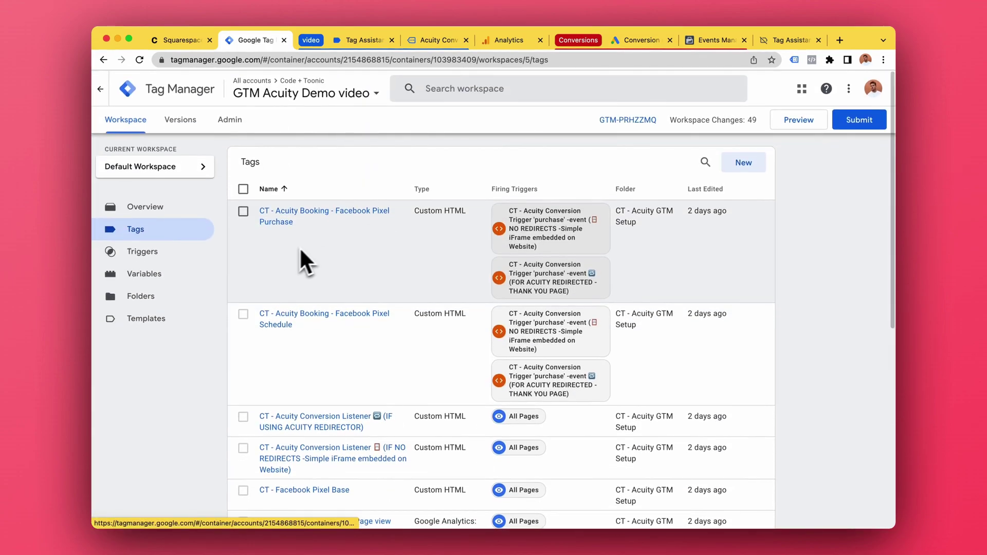
{"action": "left_click", "coordinate": [169, 263]}
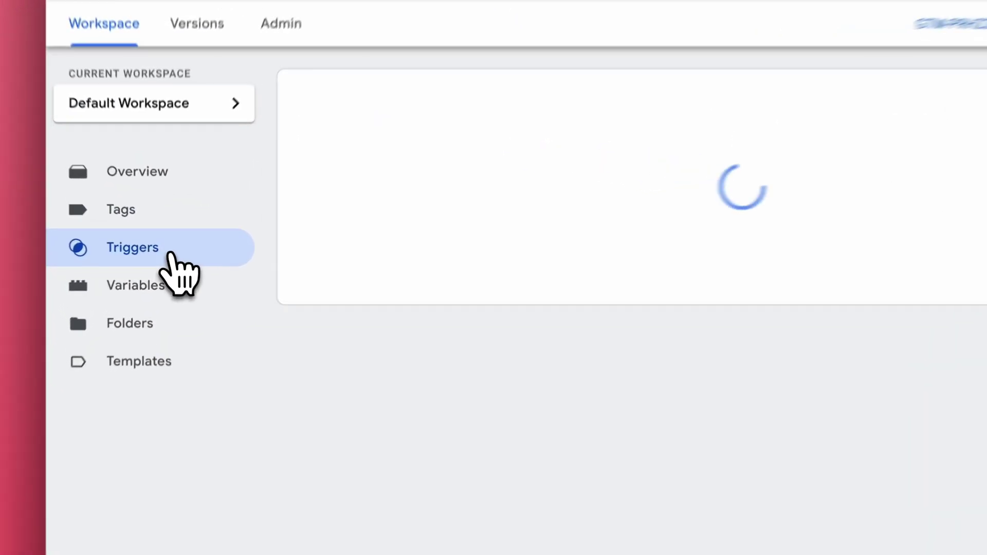
{"action": "left_click", "coordinate": [152, 281]}
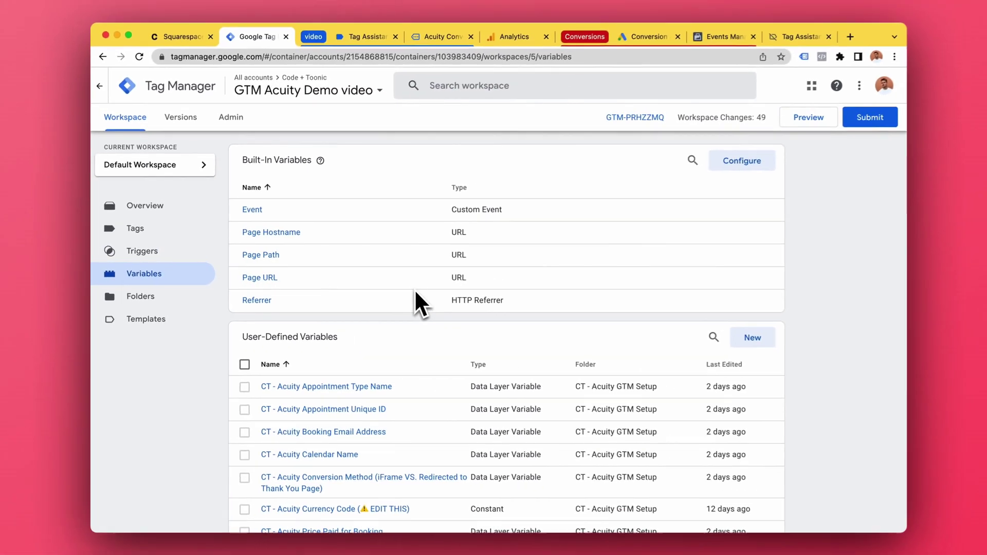
{"action": "scroll", "coordinate": [449, 303], "scroll_direction": "down", "scroll_amount": 3}
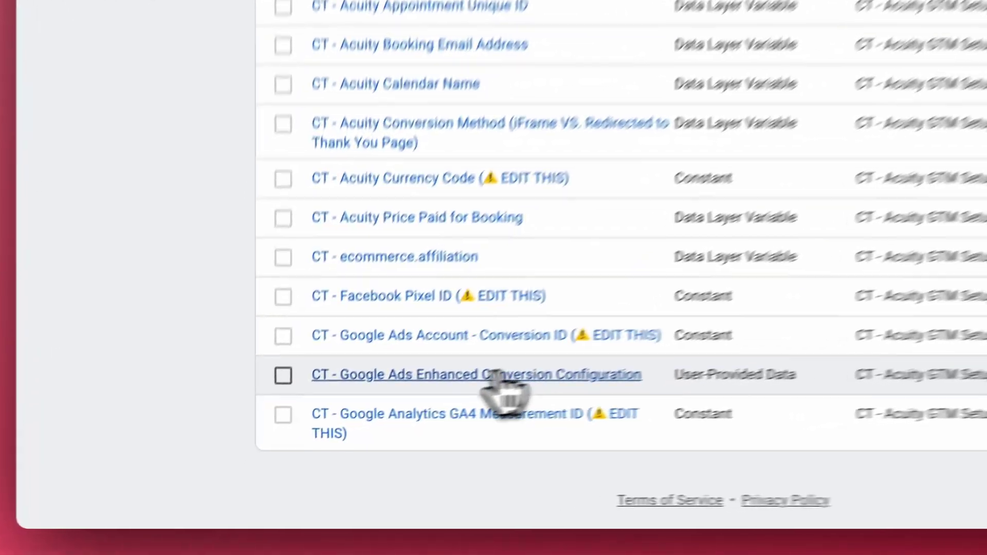
{"action": "left_click", "coordinate": [317, 441]}
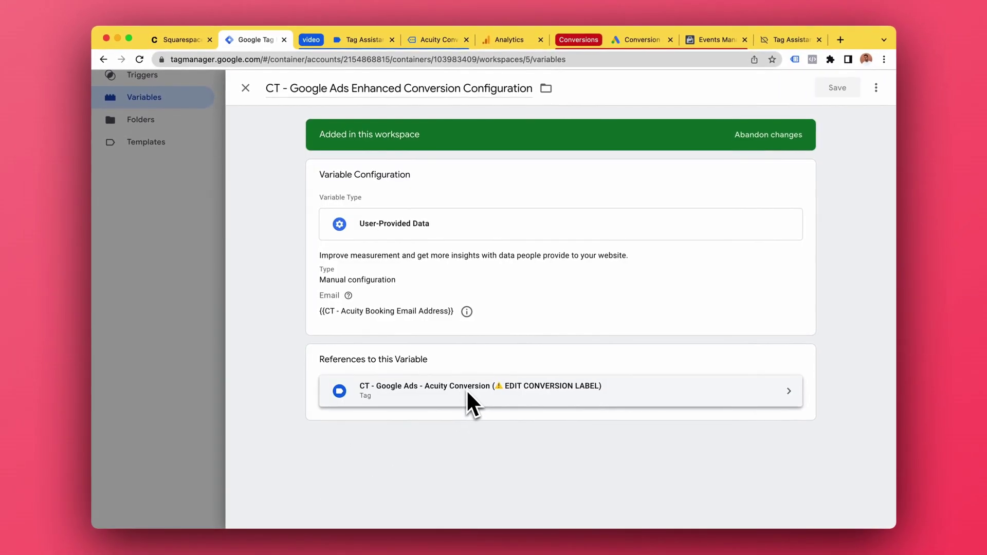
{"action": "left_click", "coordinate": [510, 366]}
{"action": "scroll", "coordinate": [427, 349], "scroll_direction": "down", "scroll_amount": 1}
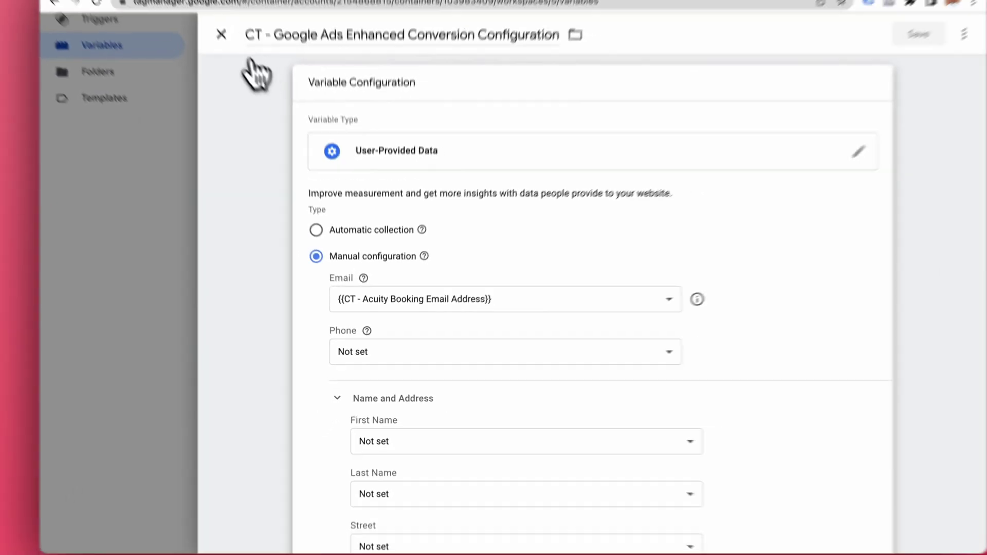
{"action": "left_click", "coordinate": [218, 33]}
{"action": "scroll", "coordinate": [432, 239], "scroll_direction": "up", "scroll_amount": 5}
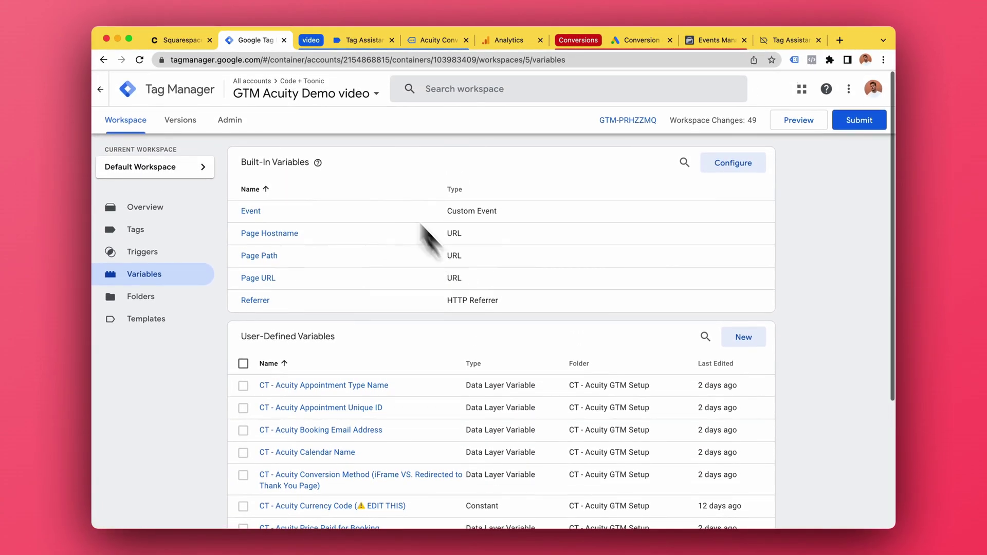
{"action": "left_click", "coordinate": [185, 42]}
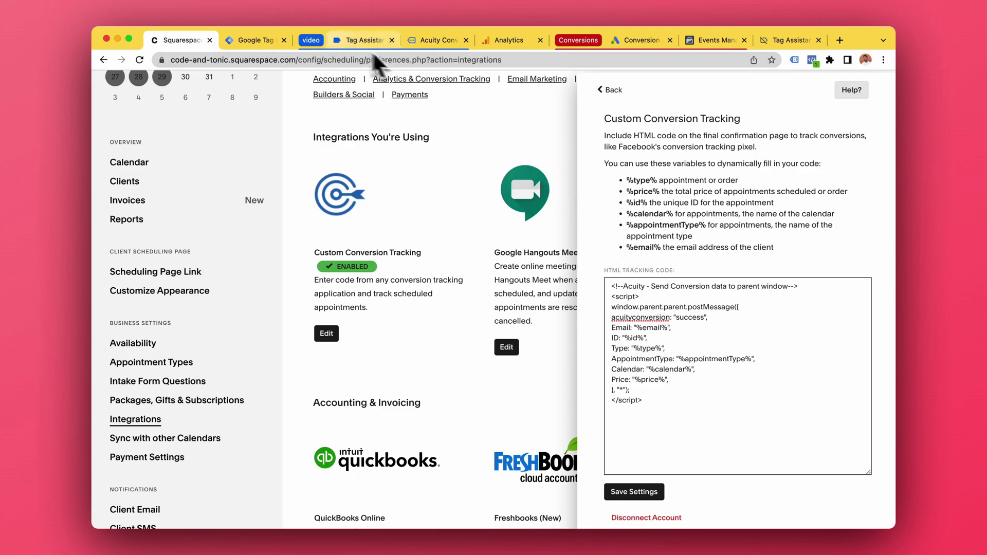
{"action": "left_click", "coordinate": [252, 41]}
{"action": "scroll", "coordinate": [369, 205], "scroll_direction": "down", "scroll_amount": 4}
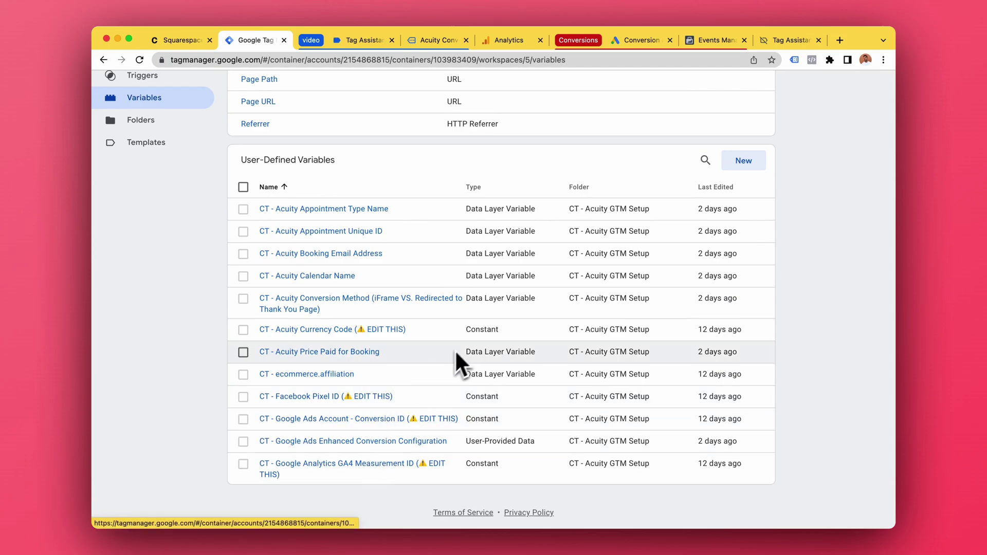
{"action": "left_click", "coordinate": [531, 44]}
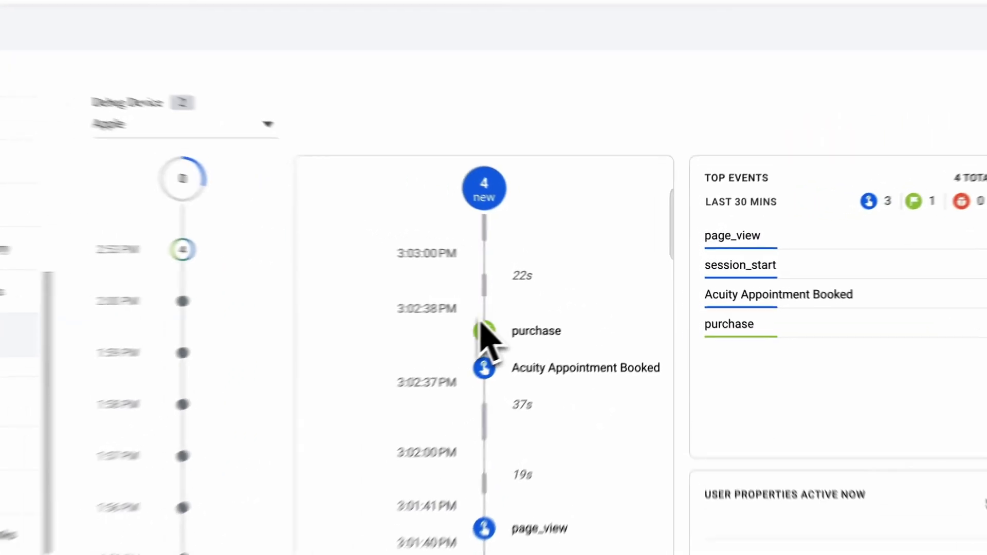
Inspect the Acuity Appointment Booked and purchase event details, then return to Google Ads conversions.
{"action": "left_click", "coordinate": [532, 293]}
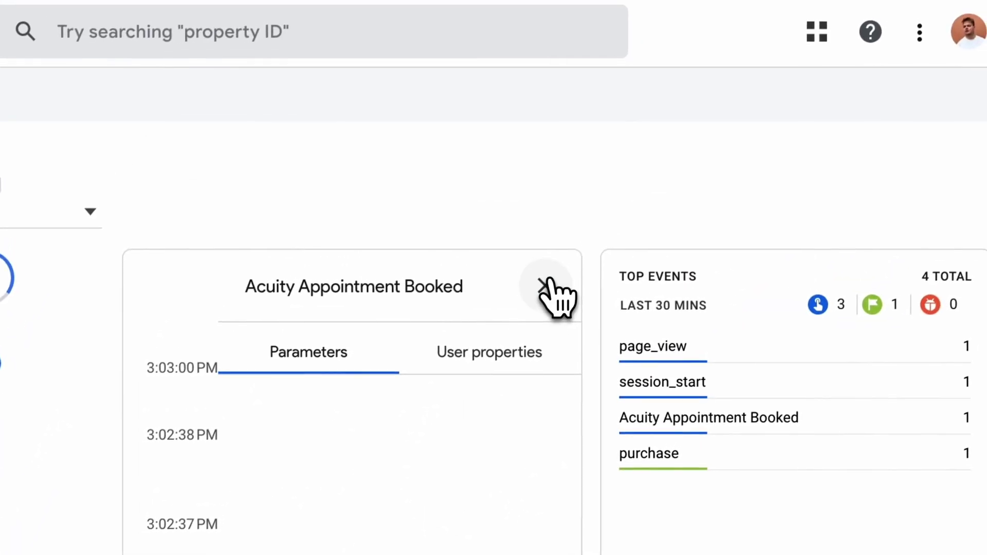
{"action": "left_click", "coordinate": [544, 286]}
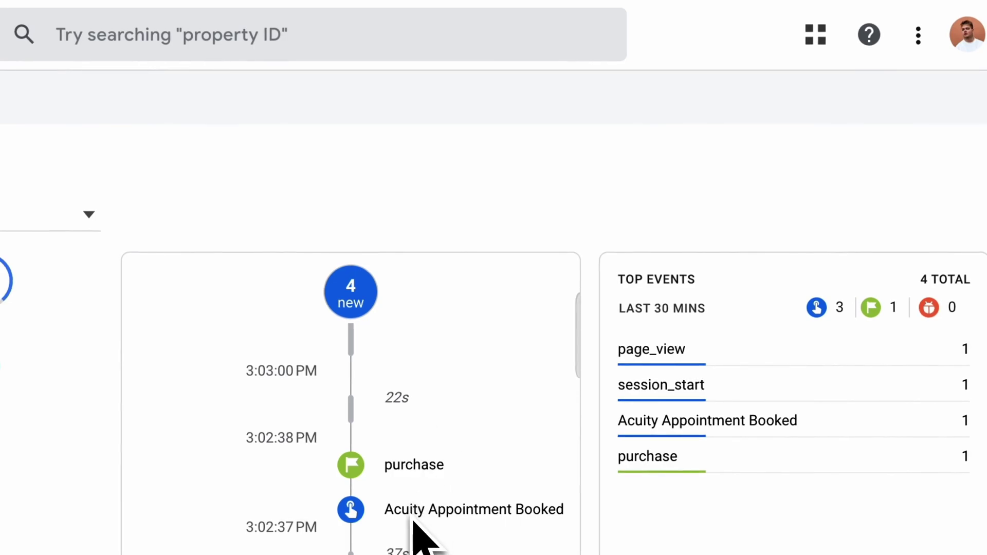
{"action": "left_click", "coordinate": [425, 465]}
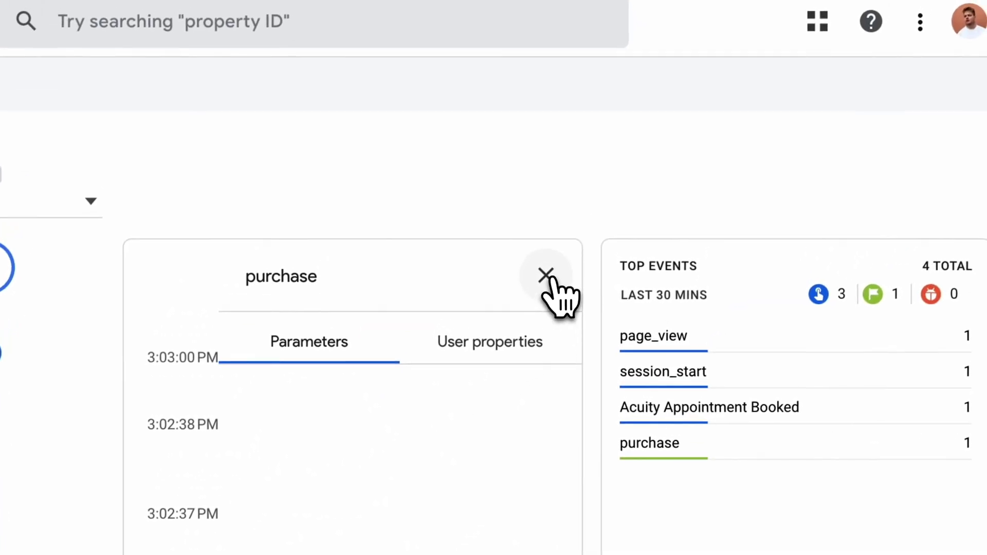
{"action": "left_click", "coordinate": [650, 103]}
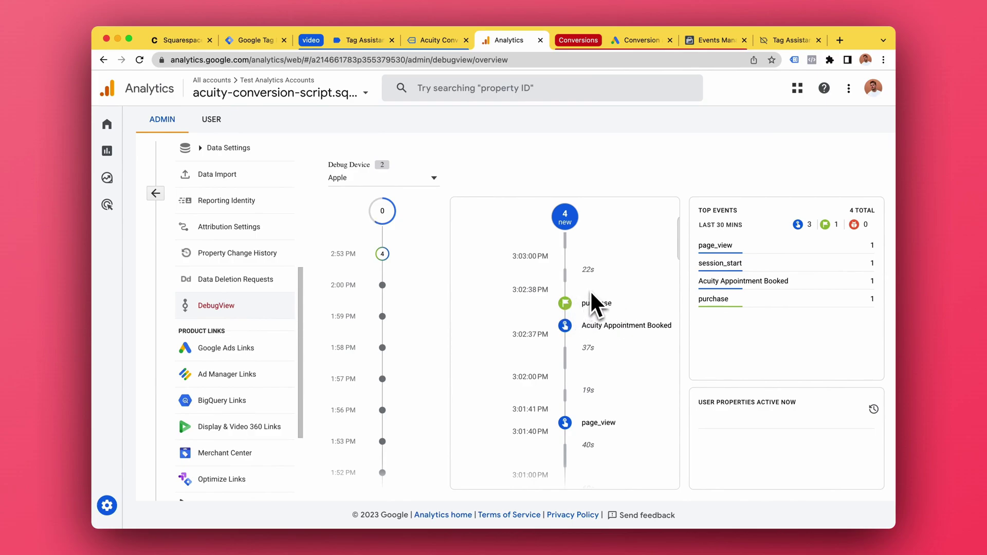
{"action": "left_click", "coordinate": [643, 40]}
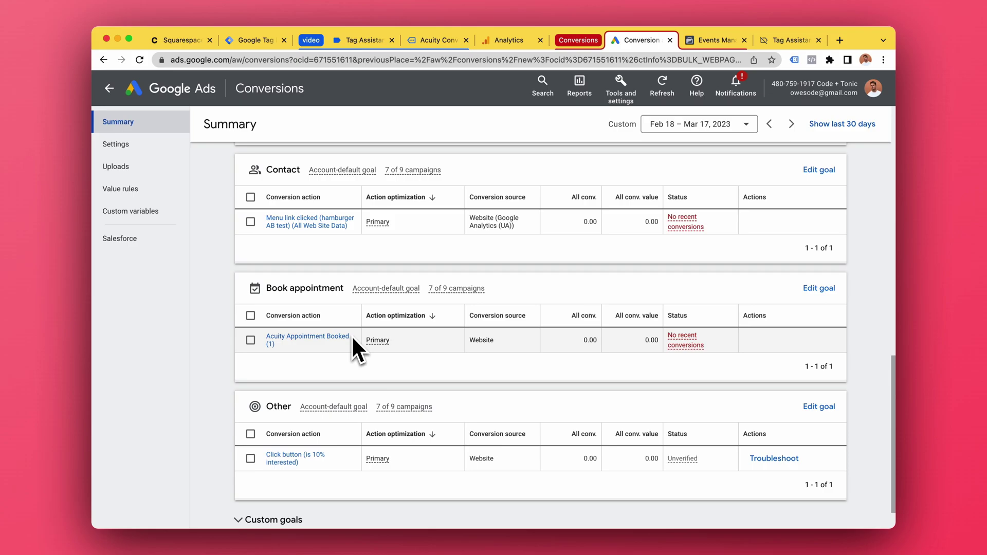
{"action": "left_click", "coordinate": [256, 40]}
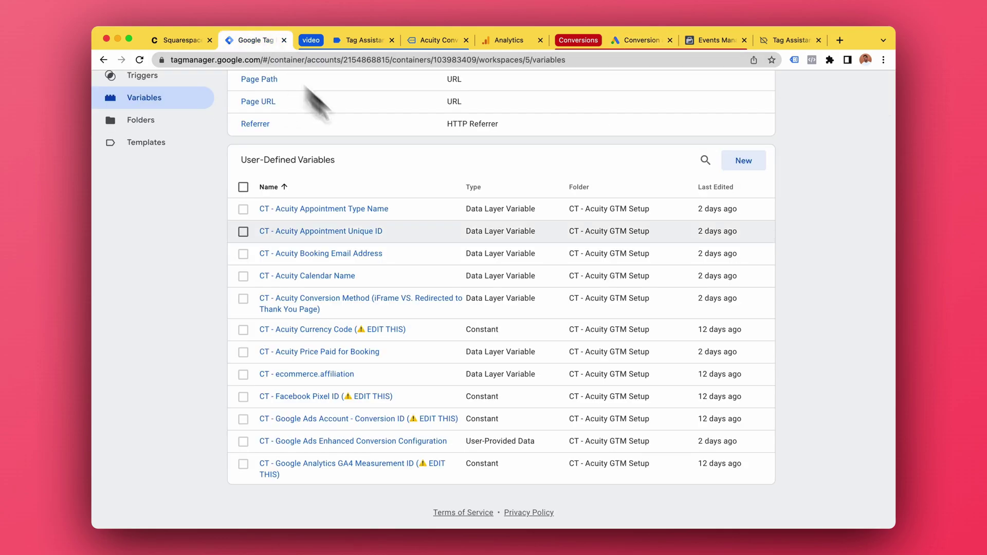
{"action": "scroll", "coordinate": [488, 235], "scroll_direction": "up", "scroll_amount": 5}
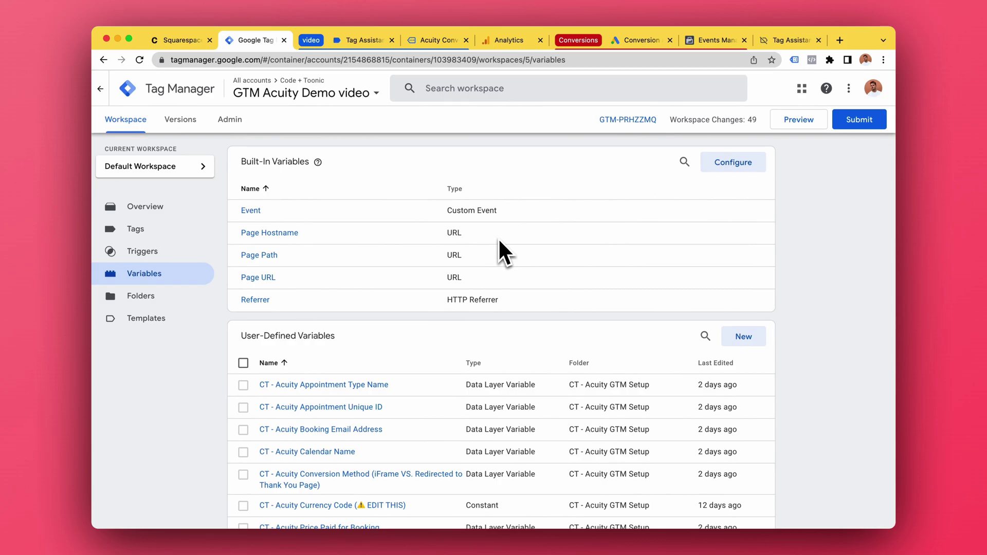
{"action": "scroll", "coordinate": [498, 237], "scroll_direction": "down", "scroll_amount": 4}
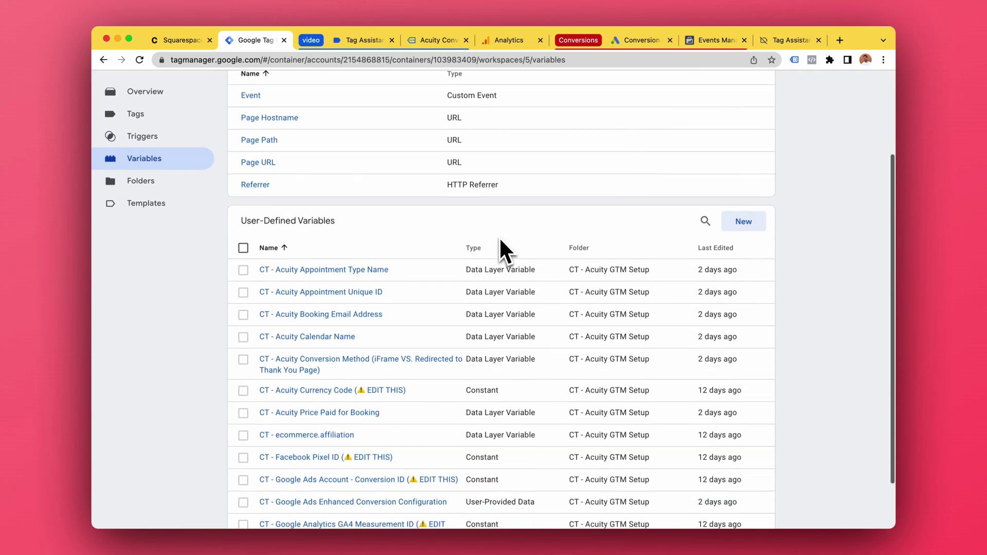
{"action": "left_click", "coordinate": [652, 42]}
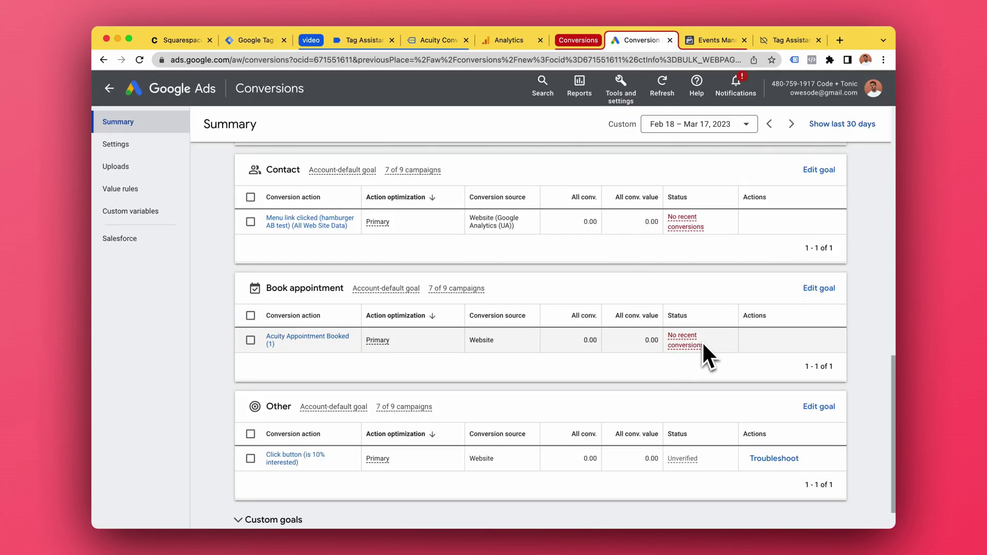
{"action": "mouse_move", "coordinate": [690, 341]}
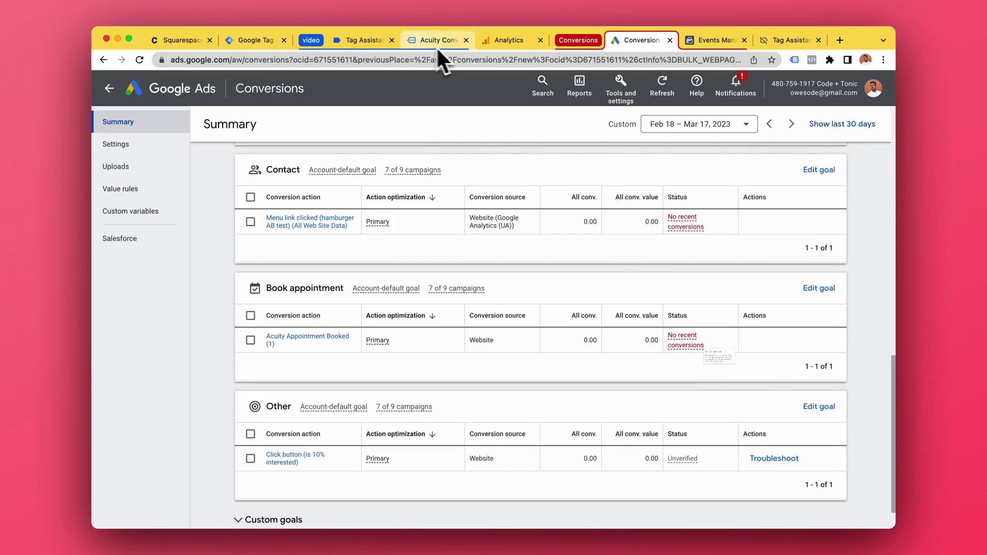
{"action": "left_click", "coordinate": [507, 40]}
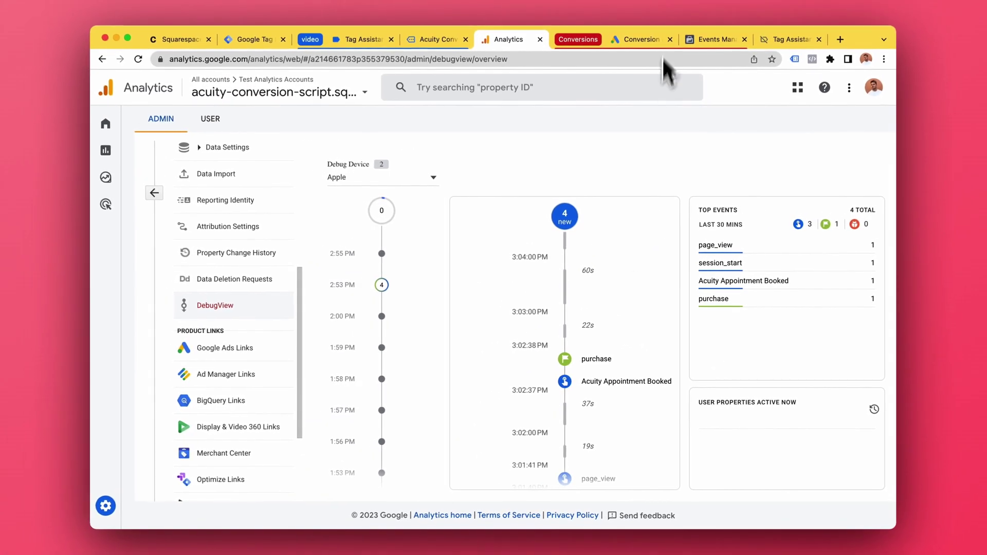
{"action": "left_click", "coordinate": [644, 41]}
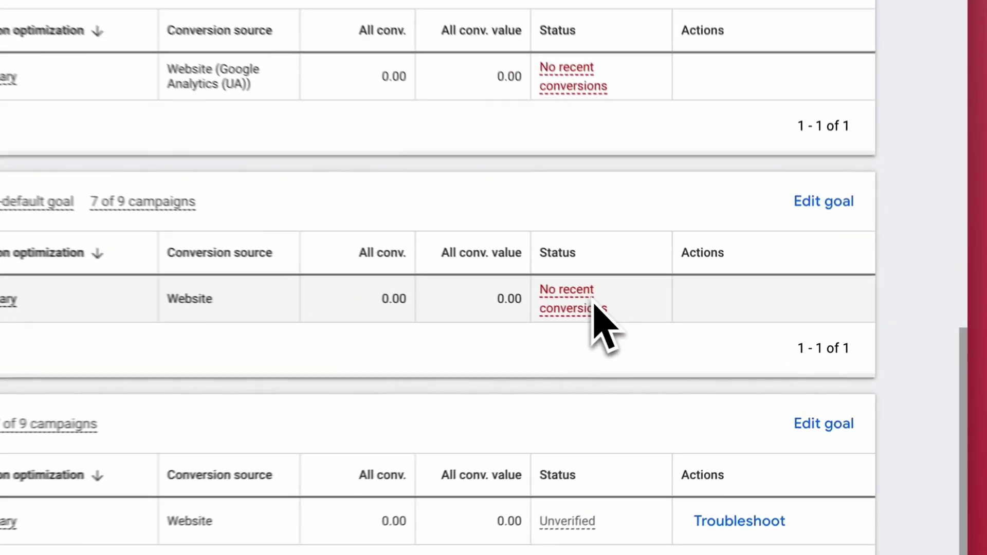
{"action": "mouse_move", "coordinate": [689, 338]}
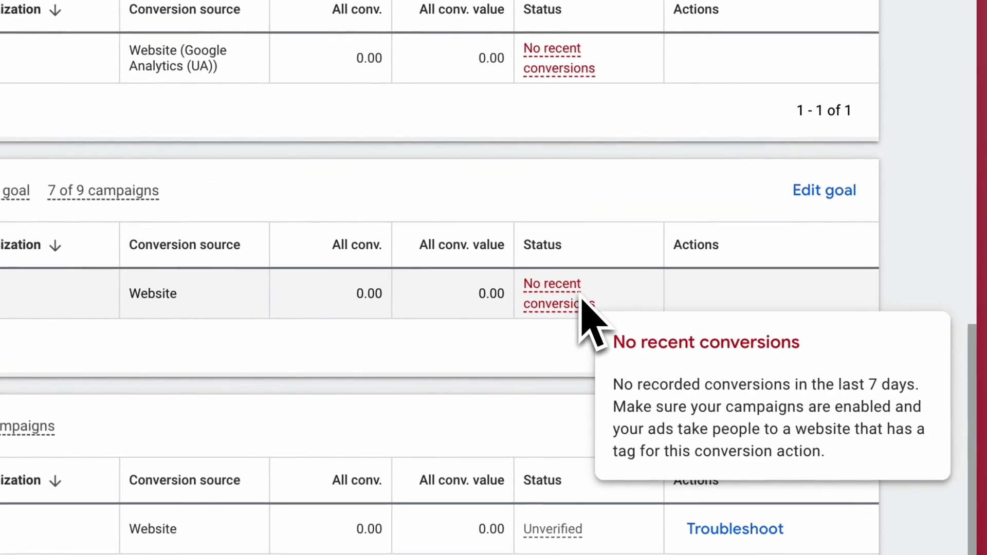